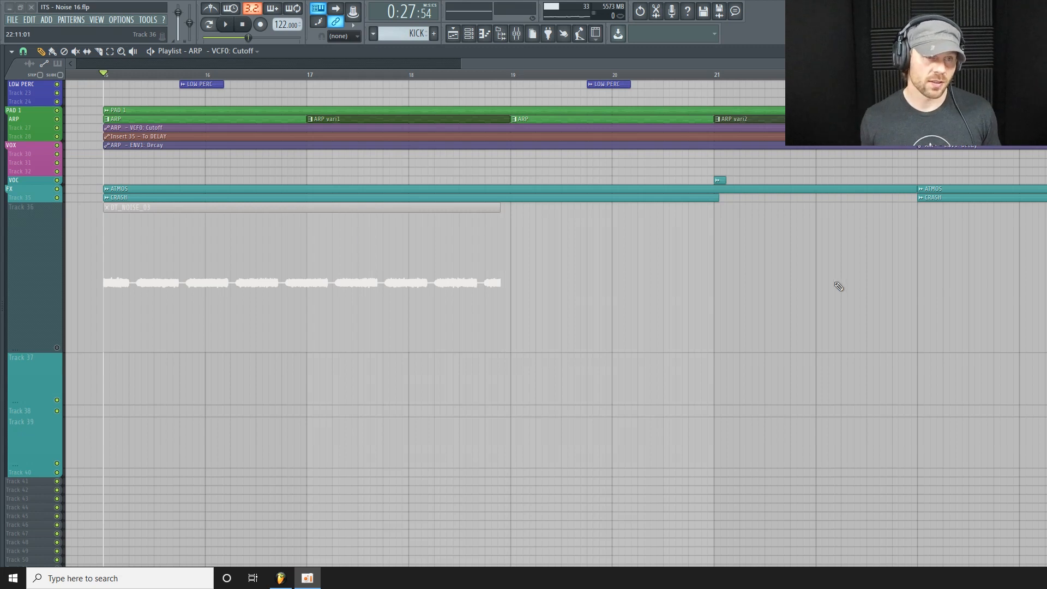
# Play the full arrangement from bar 15 to hear the noise loop in context, and stop playback
pyautogui.click(226, 25)
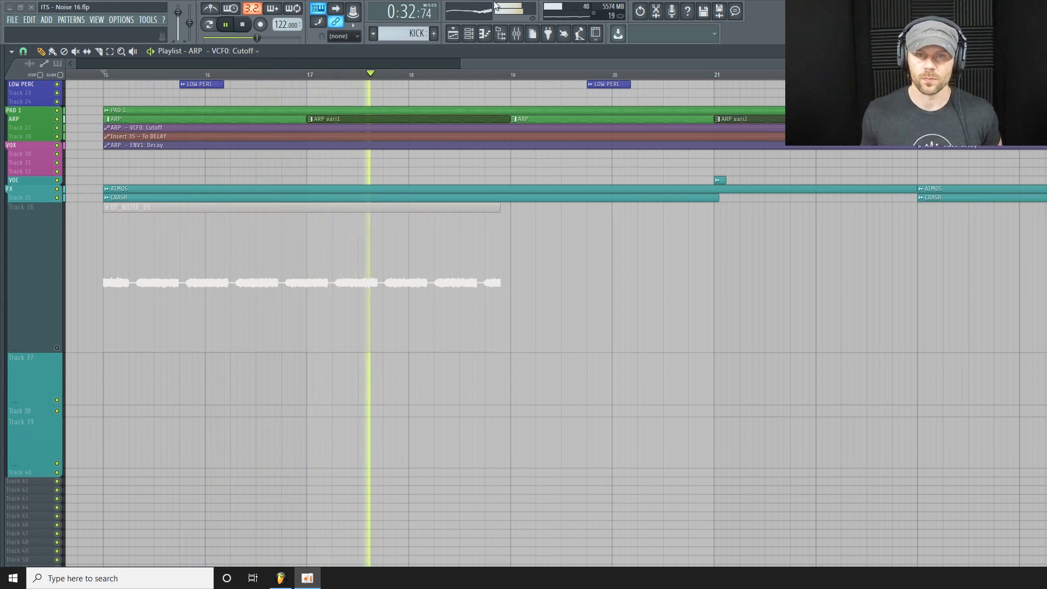
pyautogui.moveTo(809, 63); pyautogui.dragTo(857, 64)
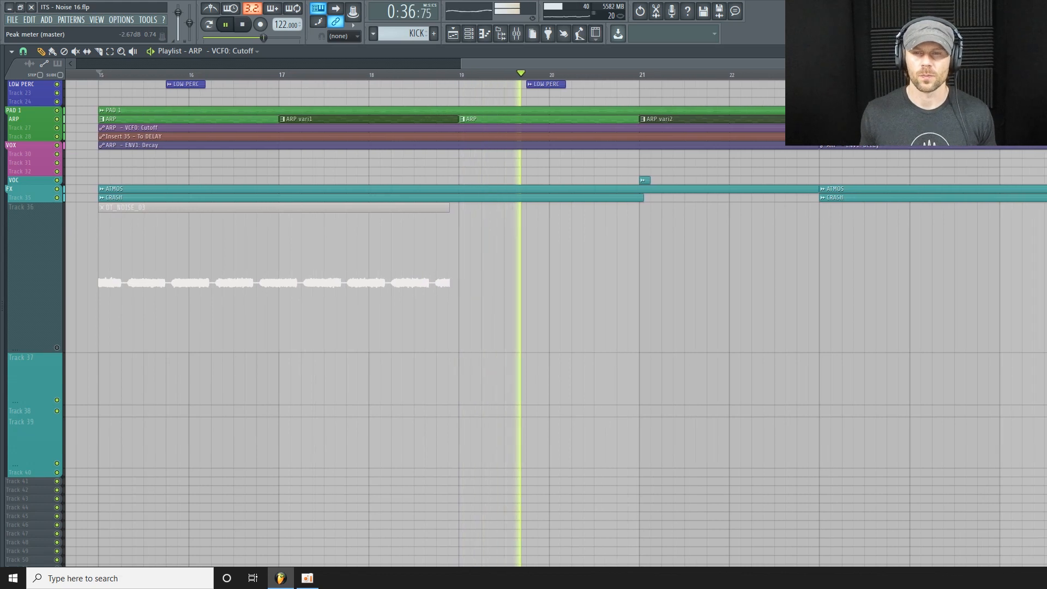
pyautogui.click(246, 28)
pyautogui.moveTo(791, 64); pyautogui.dragTo(810, 63)
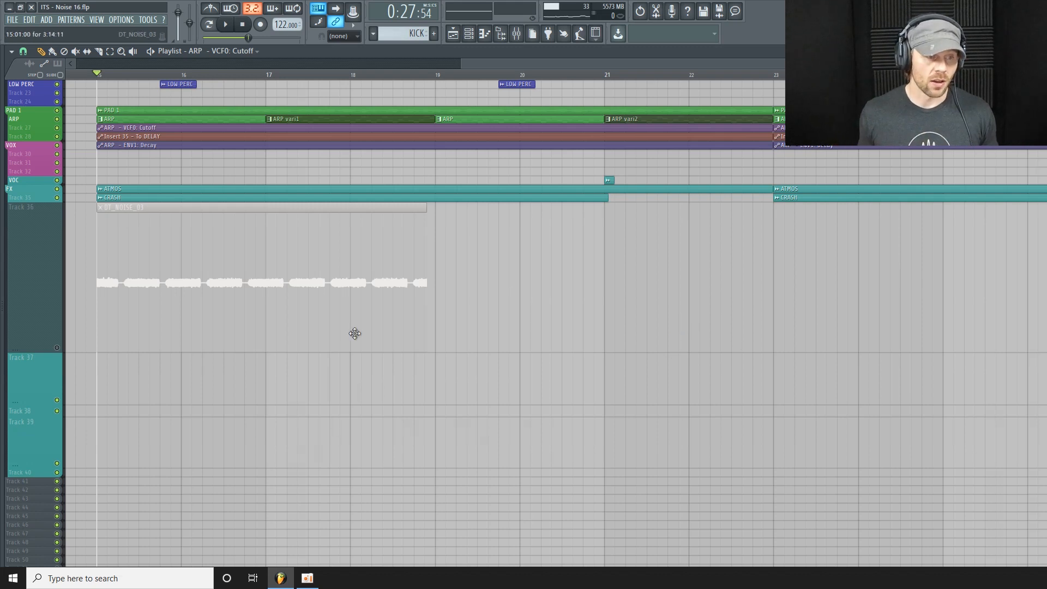
# Solo Track 36 and play back the DT_NOISE_03 clip on its own
pyautogui.keyDown('ctrl'); pyautogui.click(57, 347); pyautogui.keyUp('ctrl')
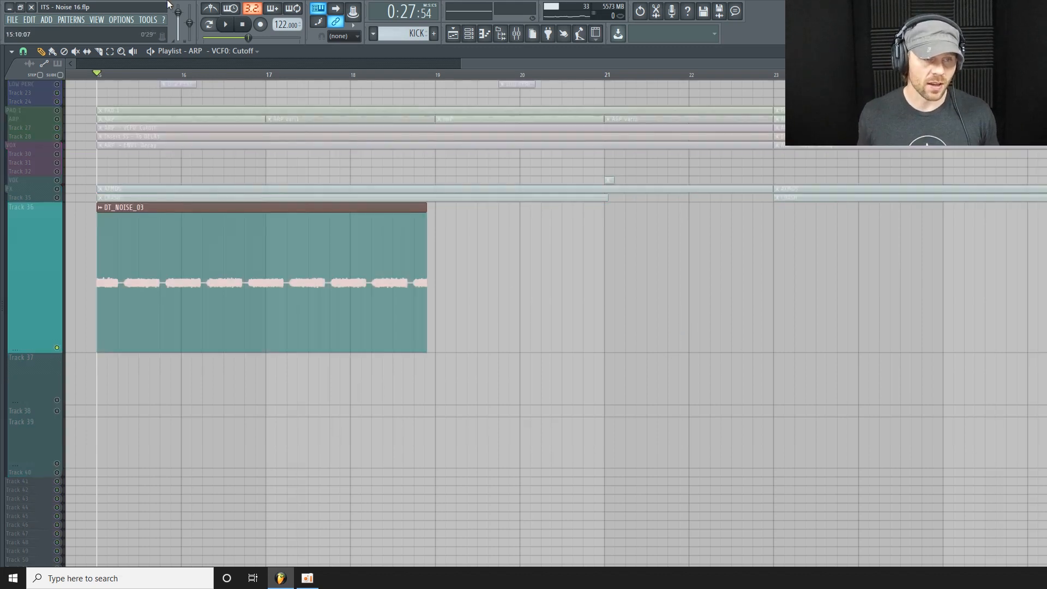
pyautogui.click(227, 25)
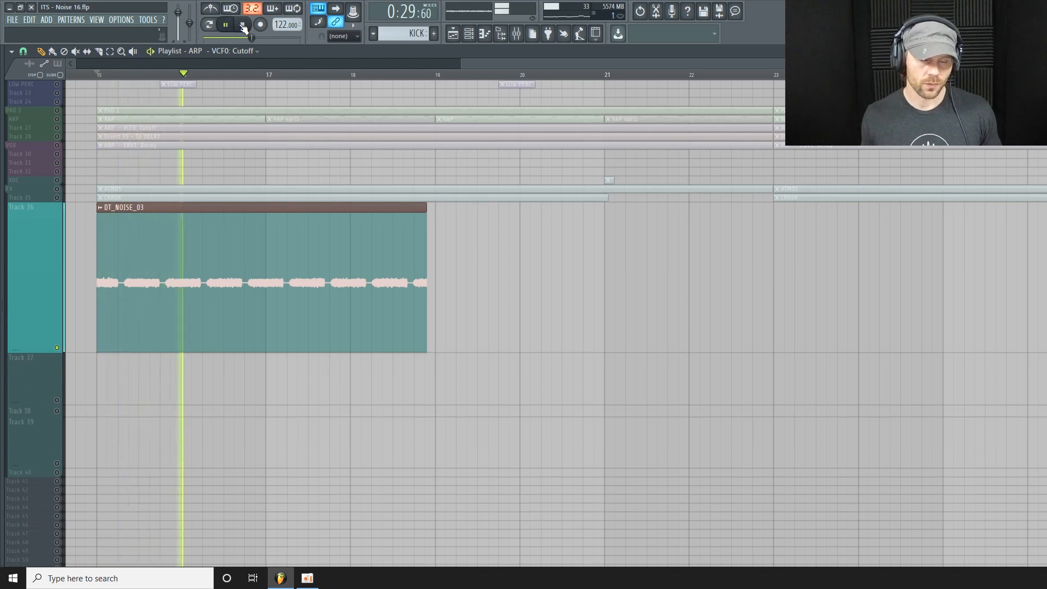
pyautogui.click(243, 26)
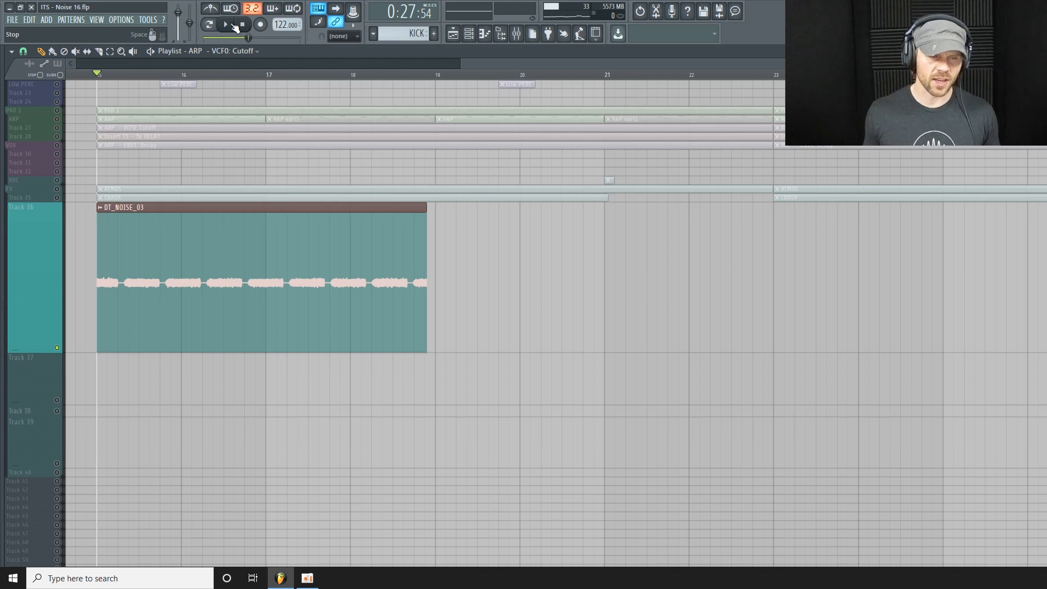
# Trim the DT_NOISE_03 clip on Track 36 to a short slice covering only its first noise burst
pyautogui.moveTo(18, 345); pyautogui.dragTo(18, 360)
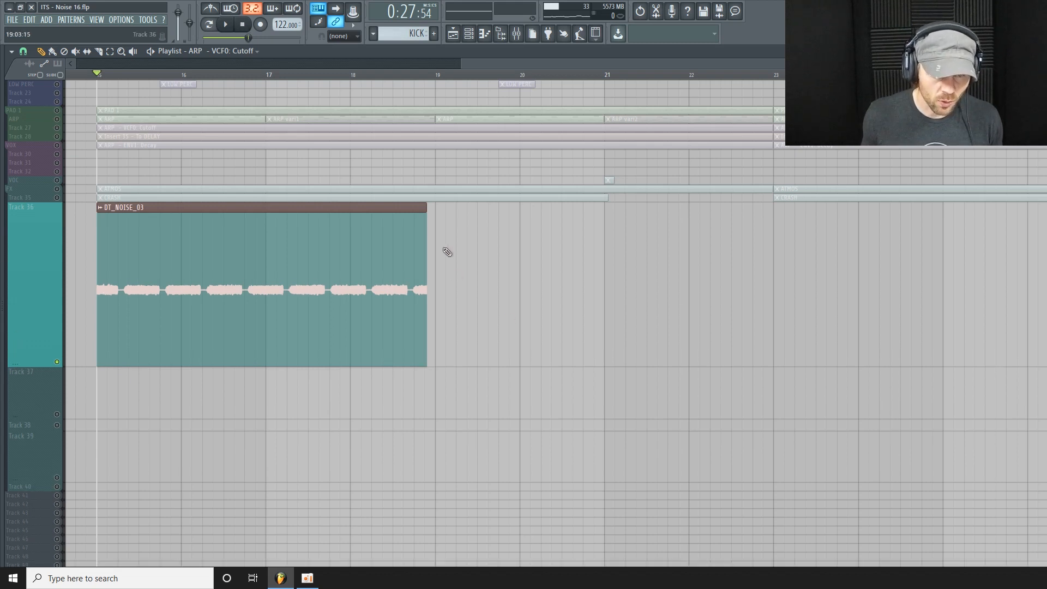
pyautogui.moveTo(427, 222); pyautogui.dragTo(127, 411)
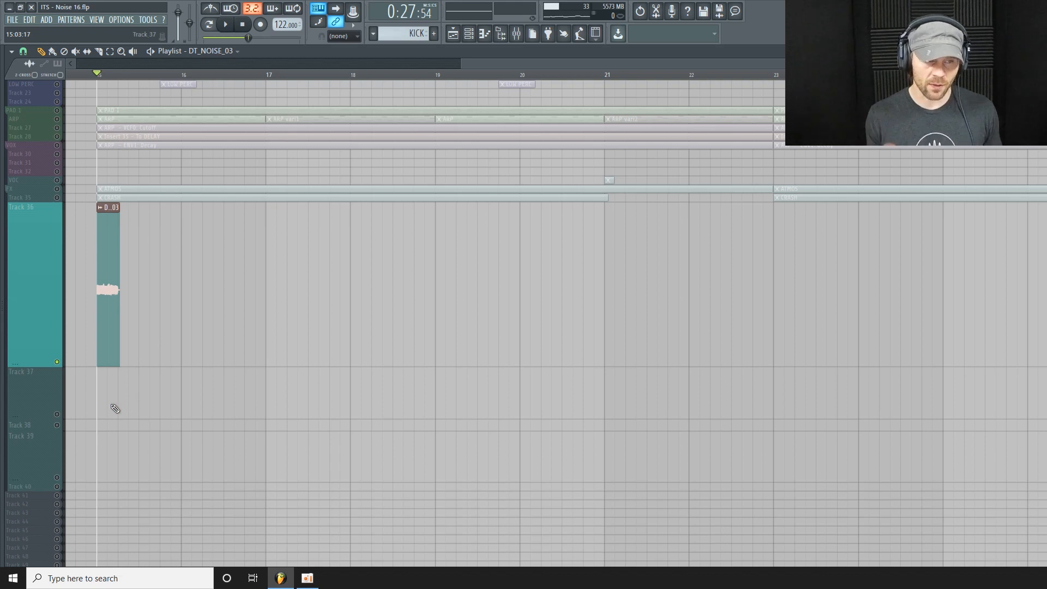
pyautogui.moveTo(18, 362); pyautogui.dragTo(17, 345)
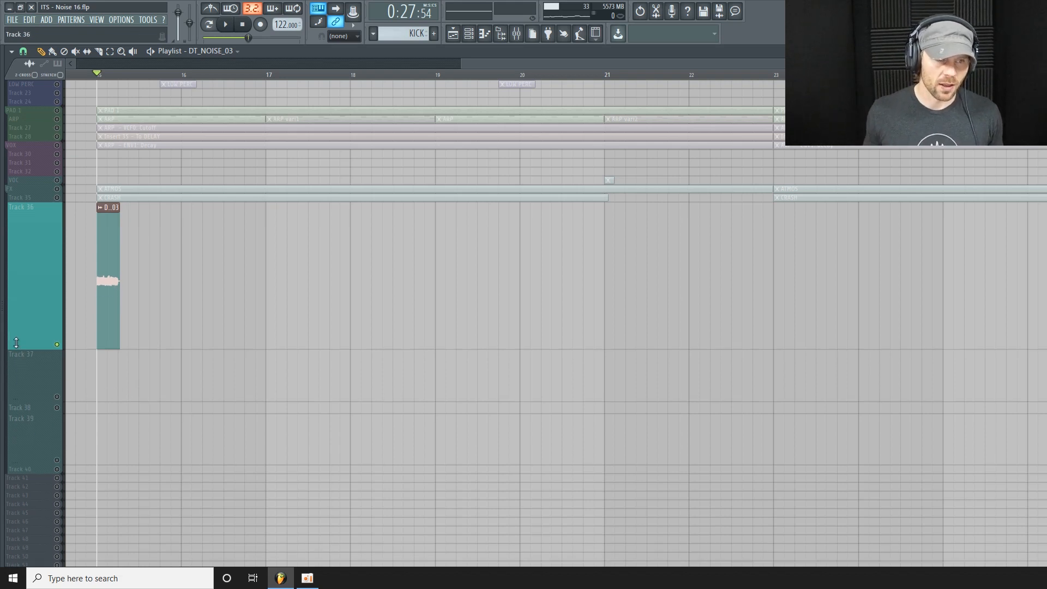
# Open the mixer and display the H-Delay plugin loaded on the NOISE insert
pyautogui.click(520, 34)
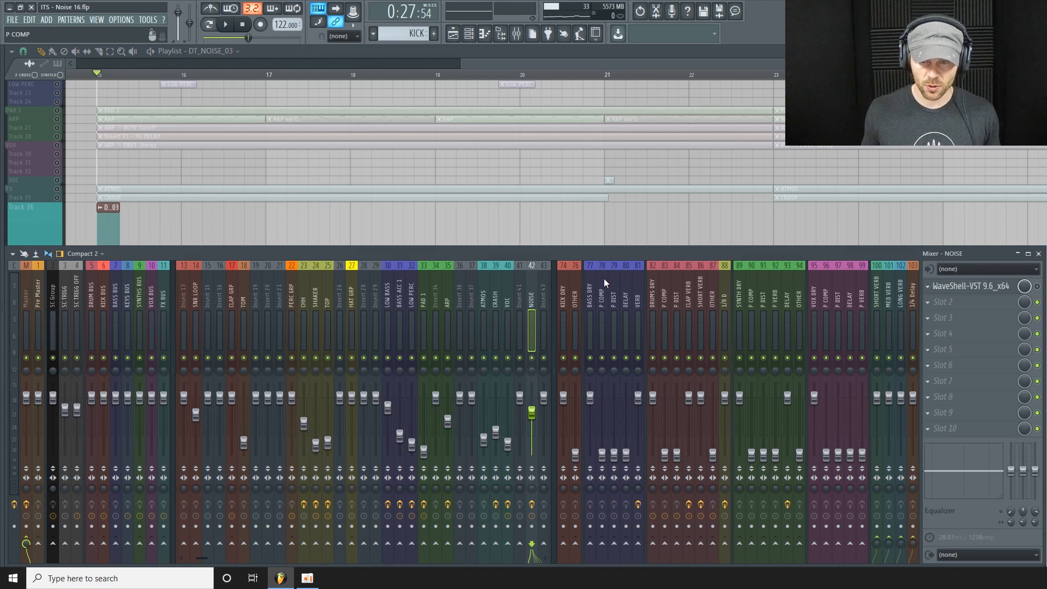
pyautogui.click(967, 288)
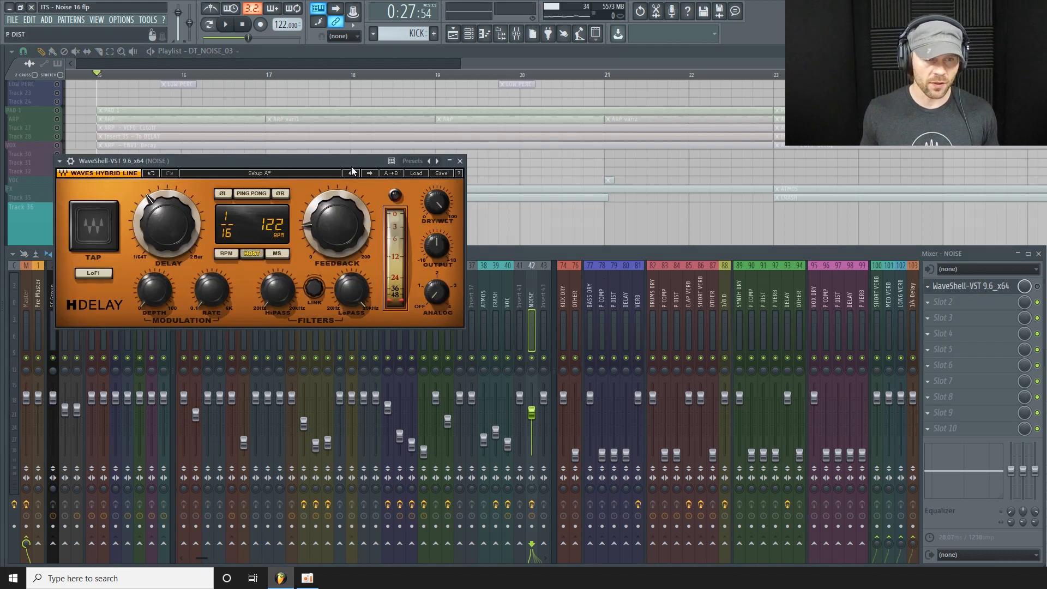
pyautogui.moveTo(352, 159); pyautogui.dragTo(341, 184)
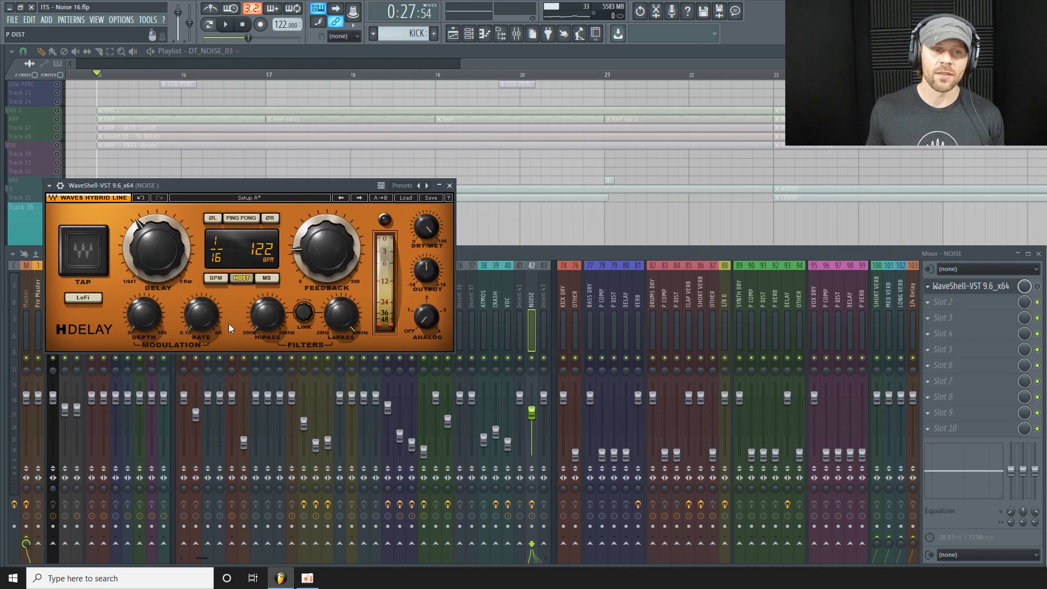
pyautogui.moveTo(218, 320)
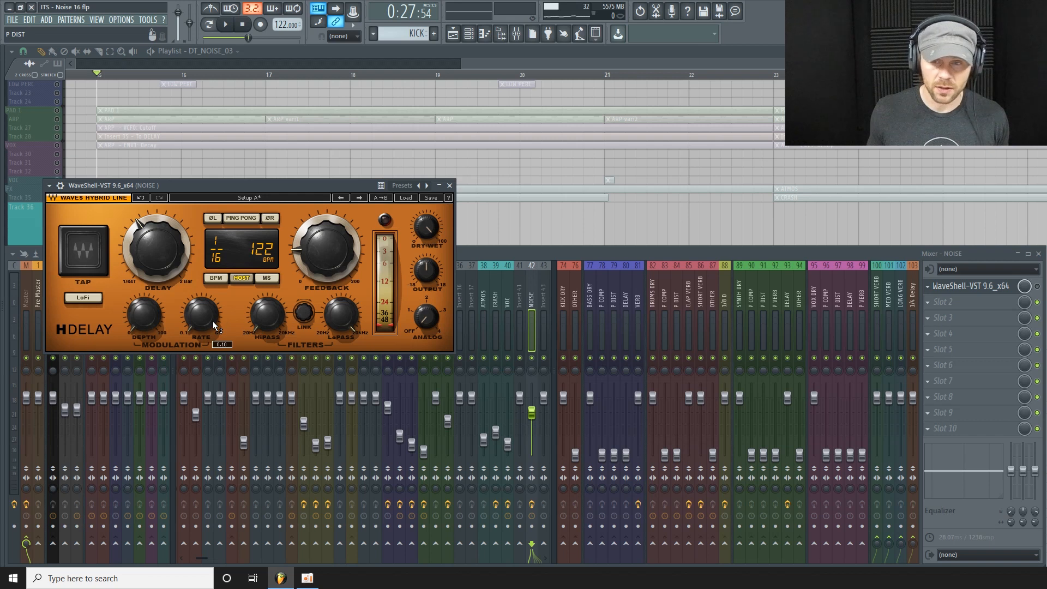
# Load Edison into slot 4 of the NOISE insert and arm it to record on input
pyautogui.click(926, 333)
pyautogui.moveTo(930, 332)
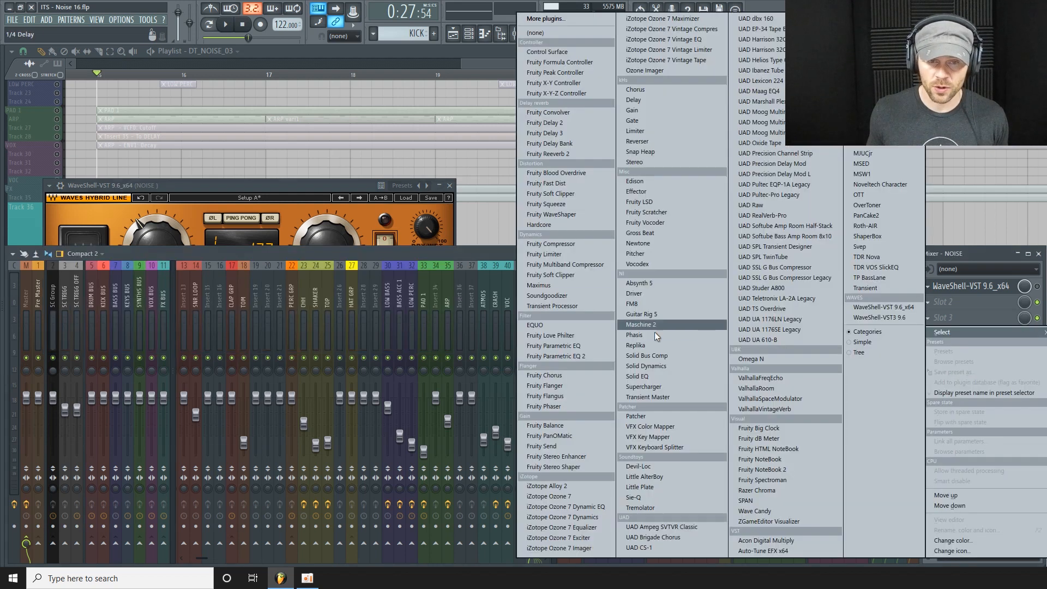
pyautogui.click(634, 181)
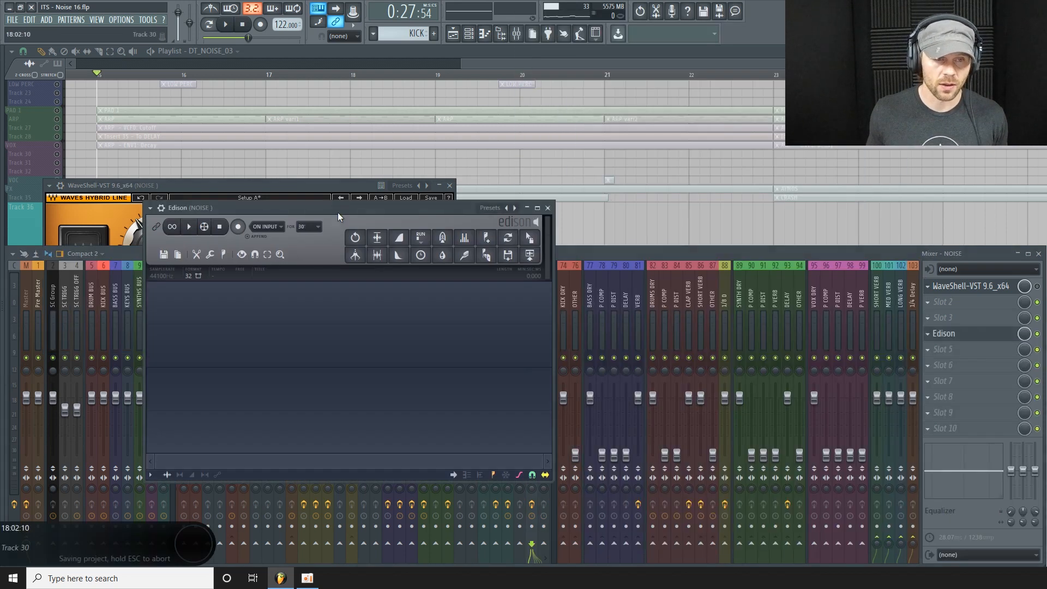
pyautogui.moveTo(338, 212); pyautogui.dragTo(466, 229)
pyautogui.click(367, 240)
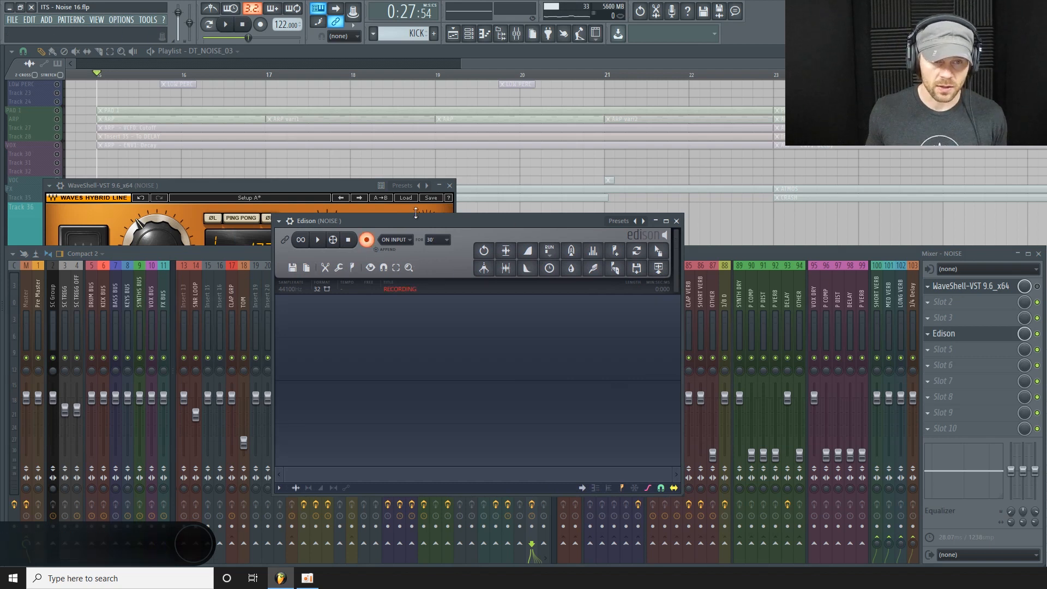
# Enable the H-Delay slot on the NOISE insert and raise its feedback to 107
pyautogui.moveTo(348, 188); pyautogui.dragTo(348, 185)
pyautogui.click(1037, 287)
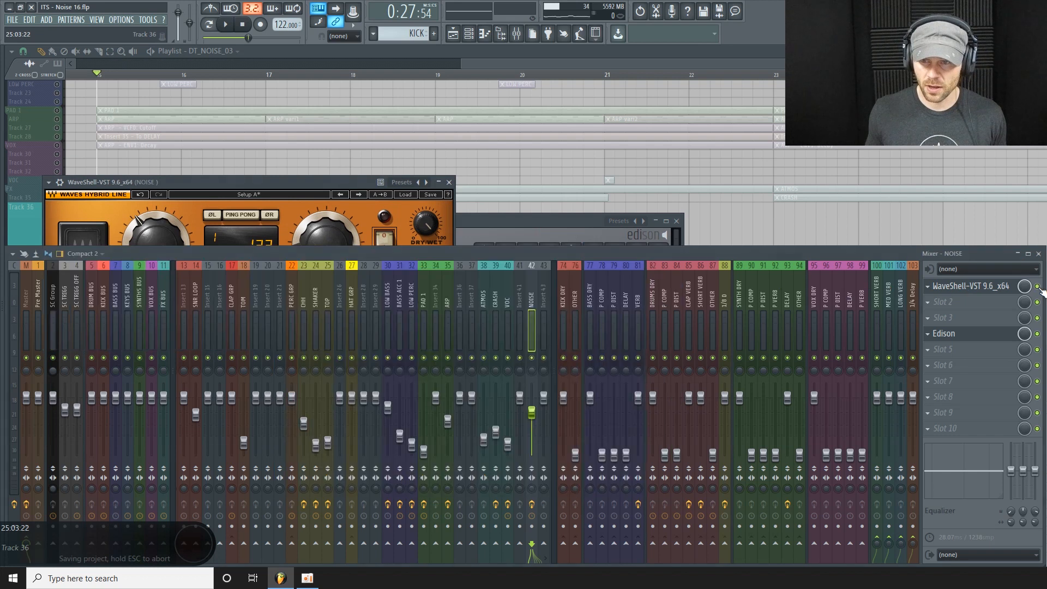
pyautogui.click(315, 187)
pyautogui.moveTo(325, 246); pyautogui.dragTo(325, 210)
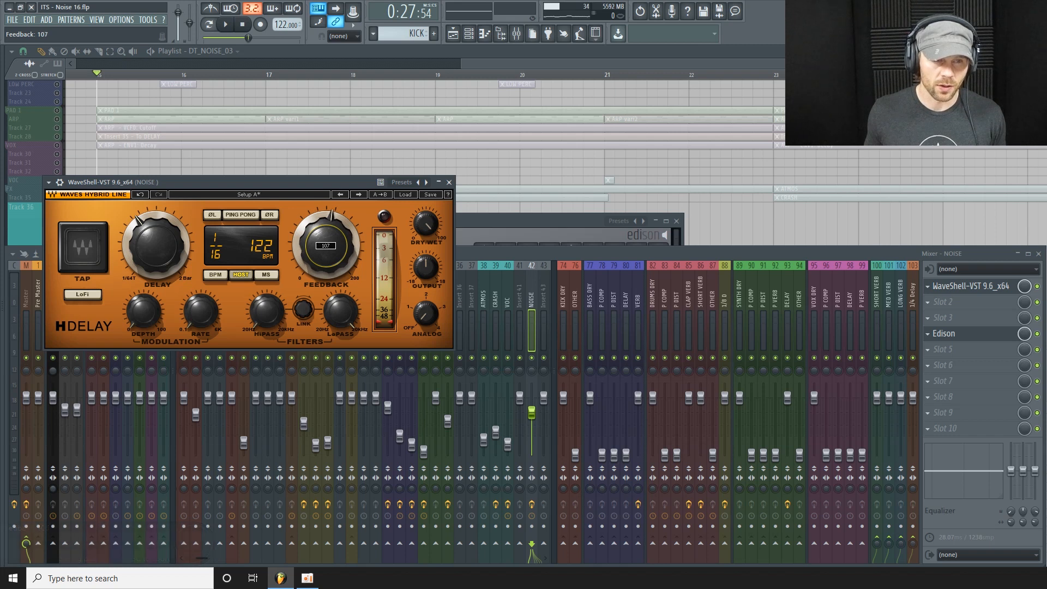
# Play the playlist from just before bar 15 to capture the delayed noise slice in Edison, and stop playback
pyautogui.click(519, 62)
pyautogui.click(95, 75)
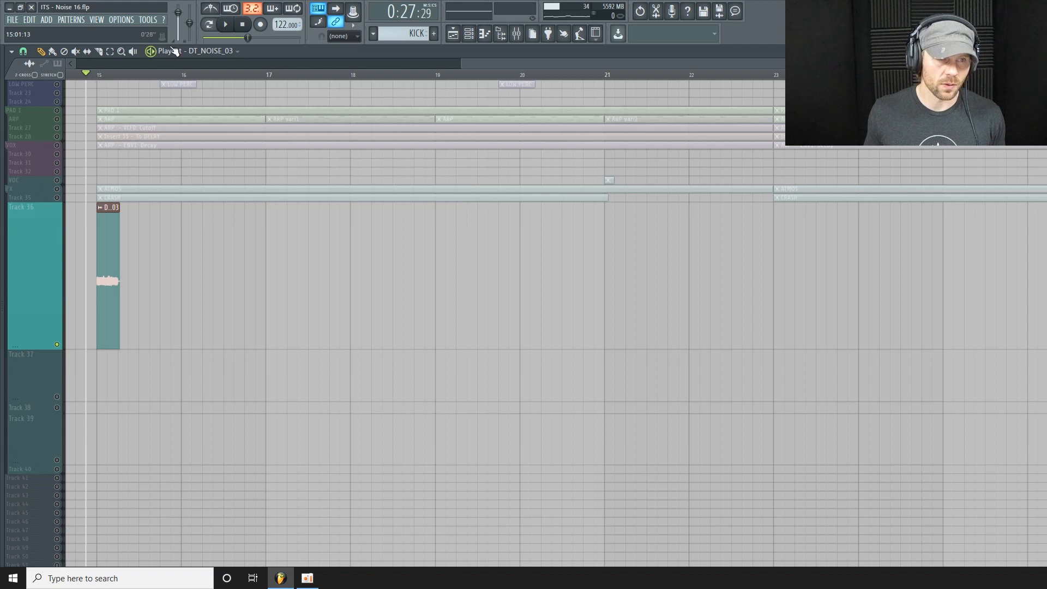
pyautogui.click(227, 27)
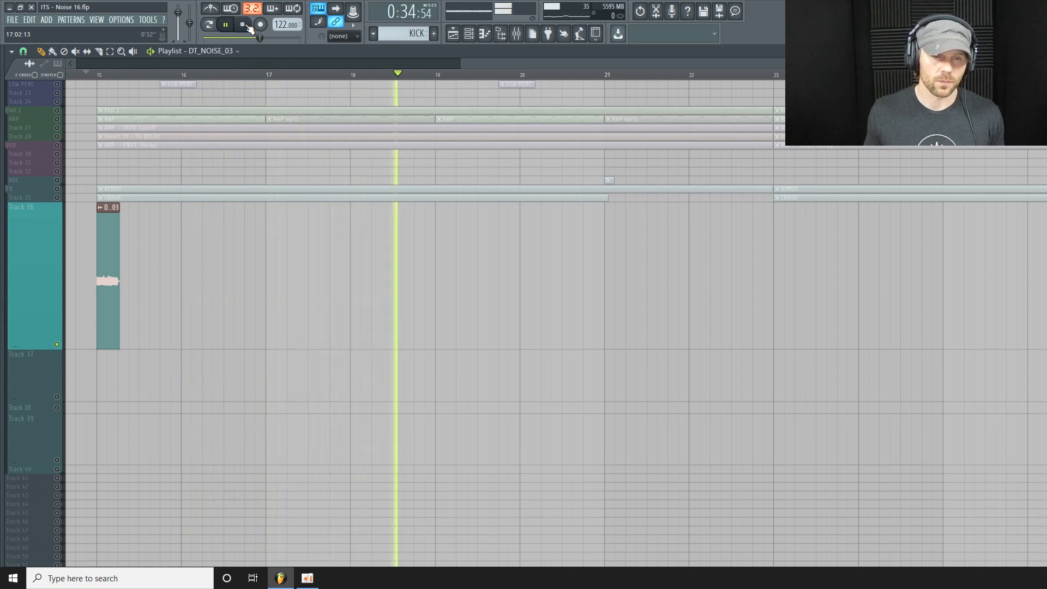
pyautogui.click(246, 25)
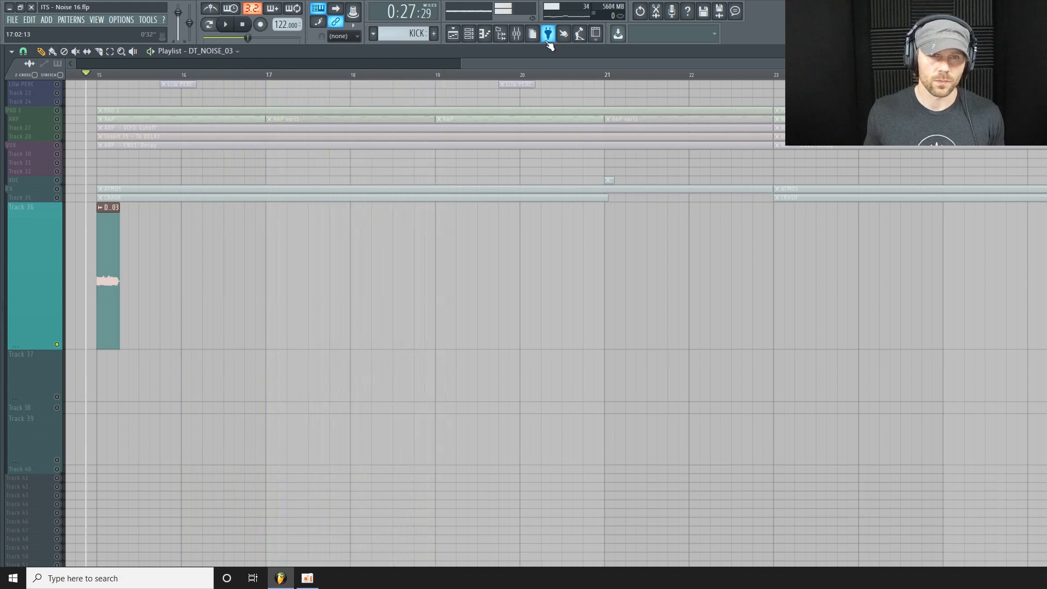
# Lower the H-Delay feedback on the NOISE insert to cut off the continuing repeats
pyautogui.click(517, 33)
pyautogui.click(958, 286)
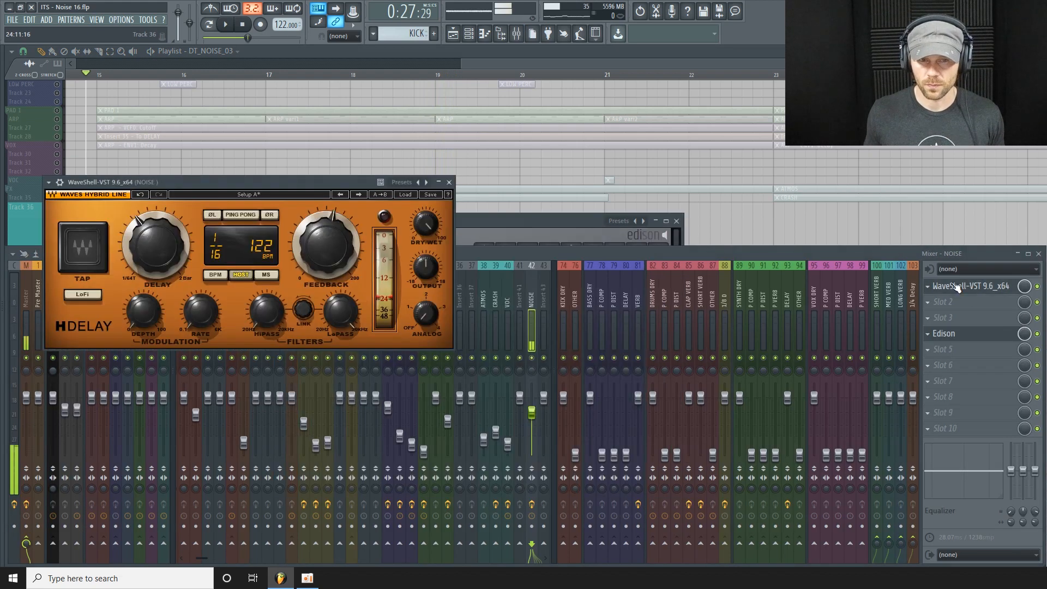
pyautogui.moveTo(322, 231); pyautogui.dragTo(322, 272)
# Stop Edison's recording and place the captured audio on playlist Track 36 in place of the short DT_NOISE_03 slice
pyautogui.click(982, 337)
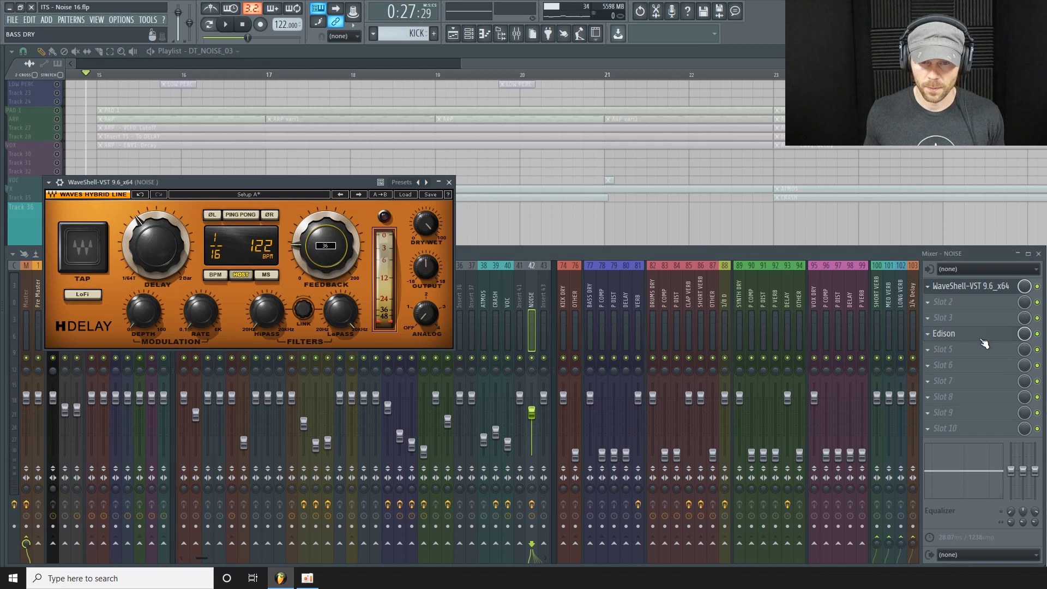
pyautogui.click(348, 240)
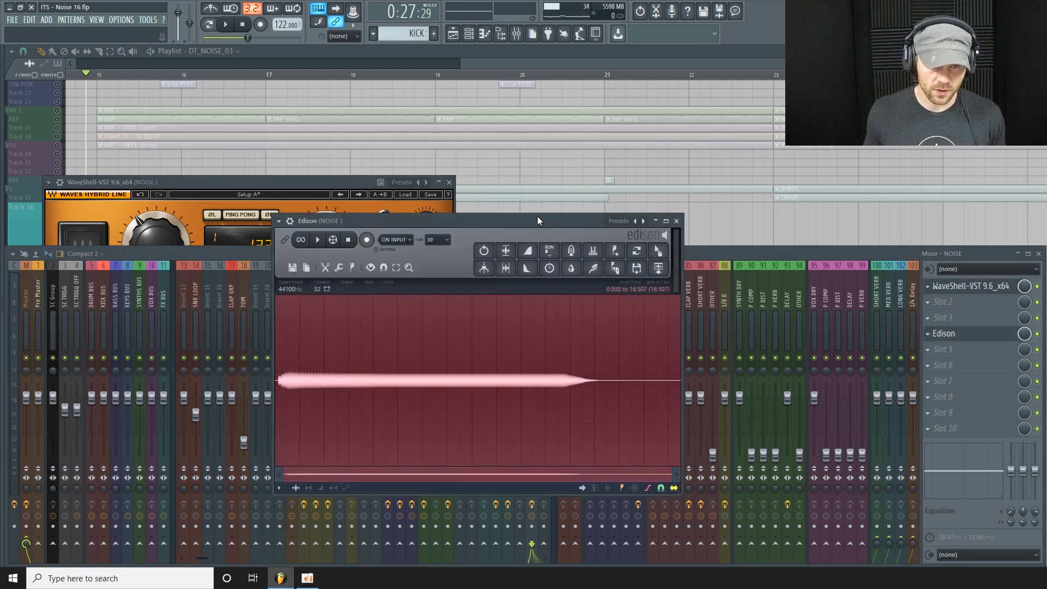
pyautogui.moveTo(538, 217); pyautogui.dragTo(535, 208)
pyautogui.moveTo(657, 242); pyautogui.dragTo(374, 290)
pyautogui.moveTo(110, 234); pyautogui.dragTo(85, 266)
# Turn playlist snapping off and move the recorded noise clip on the enlarged Track 36 close to bar 15
pyautogui.moveTo(856, 64); pyautogui.dragTo(544, 67)
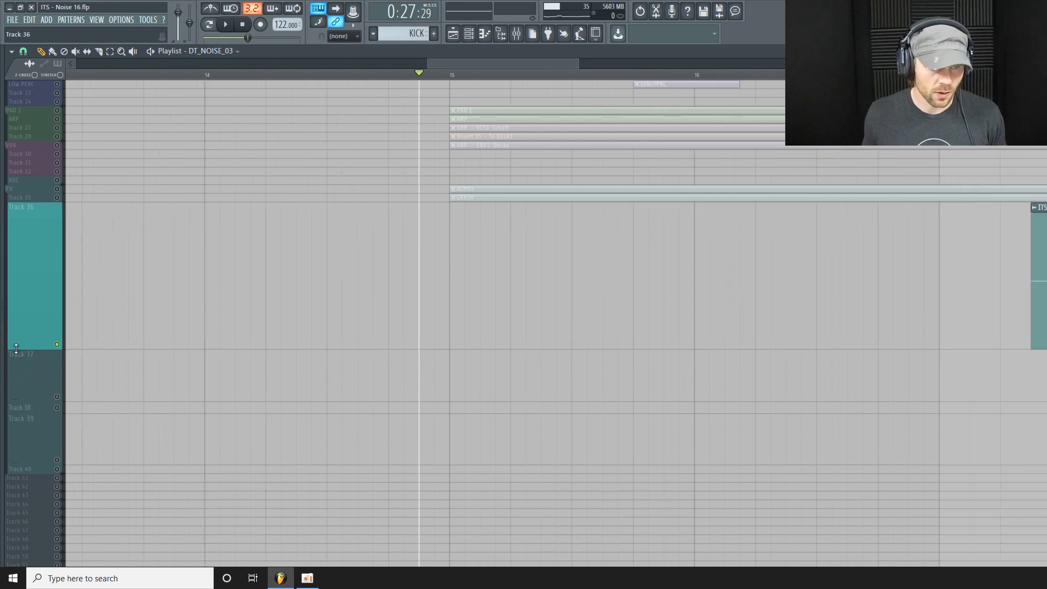
pyautogui.moveTo(15, 350); pyautogui.dragTo(16, 377)
pyautogui.moveTo(1038, 322); pyautogui.dragTo(709, 325)
pyautogui.click(23, 51)
pyautogui.click(34, 95)
pyautogui.moveTo(14, 377); pyautogui.dragTo(20, 410)
pyautogui.moveTo(635, 332); pyautogui.dragTo(580, 343)
# Fine-align the recorded noise clip so its waveform starts exactly on bar 15
pyautogui.moveTo(553, 64); pyautogui.dragTo(518, 104)
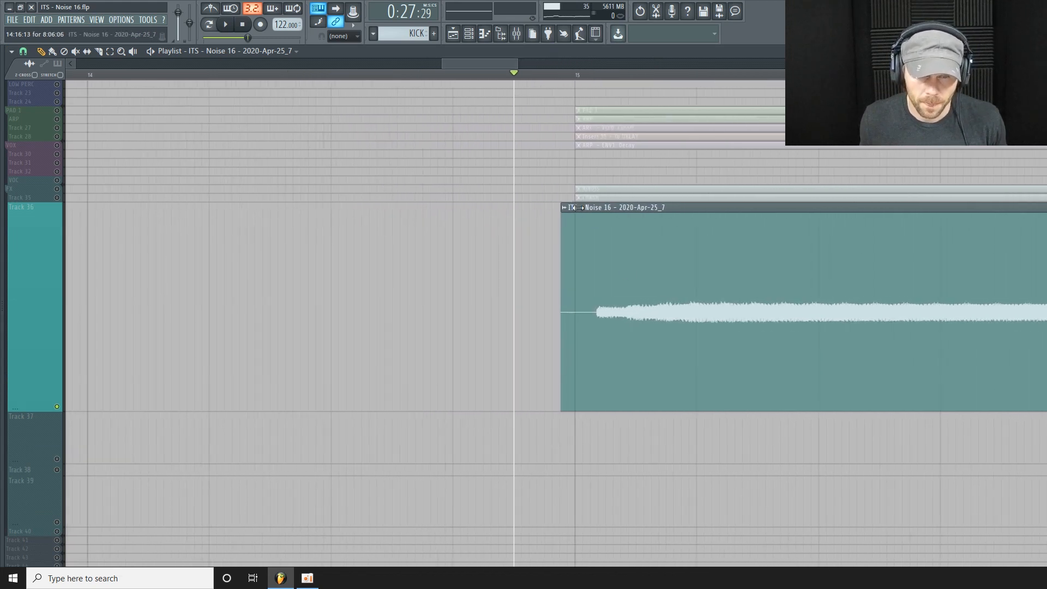
pyautogui.moveTo(649, 305); pyautogui.dragTo(627, 315)
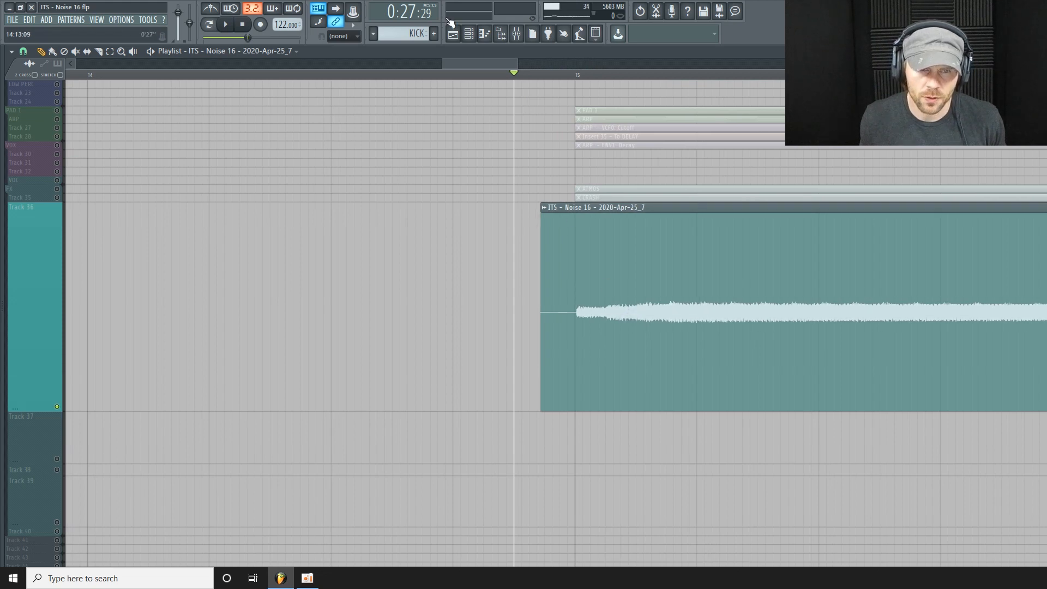
pyautogui.moveTo(473, 62); pyautogui.dragTo(495, 75)
pyautogui.moveTo(738, 304); pyautogui.dragTo(730, 304)
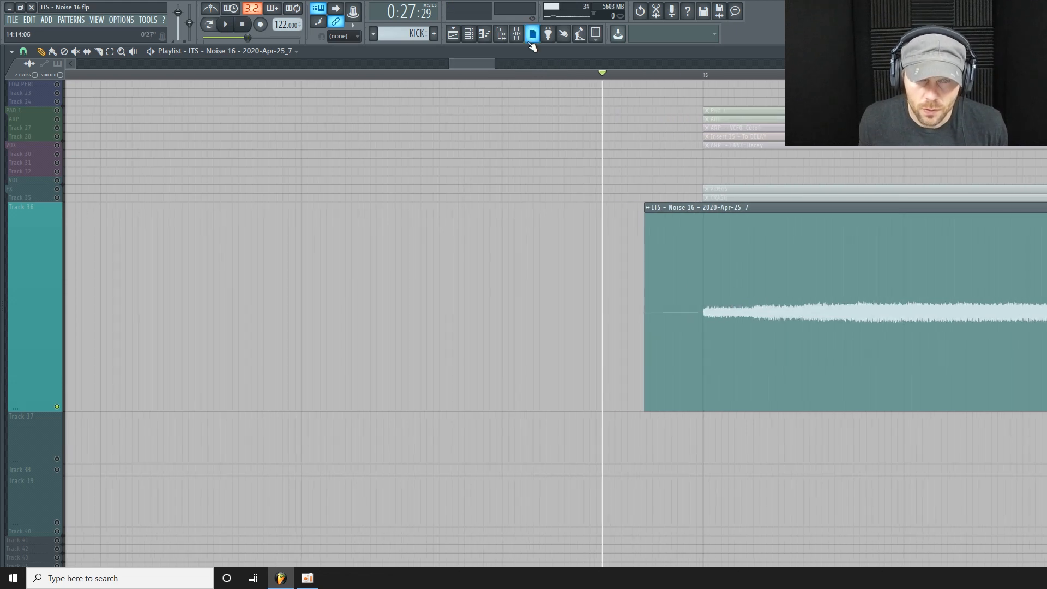
# Set the playlist snap to Cell
pyautogui.moveTo(487, 69); pyautogui.dragTo(777, 65)
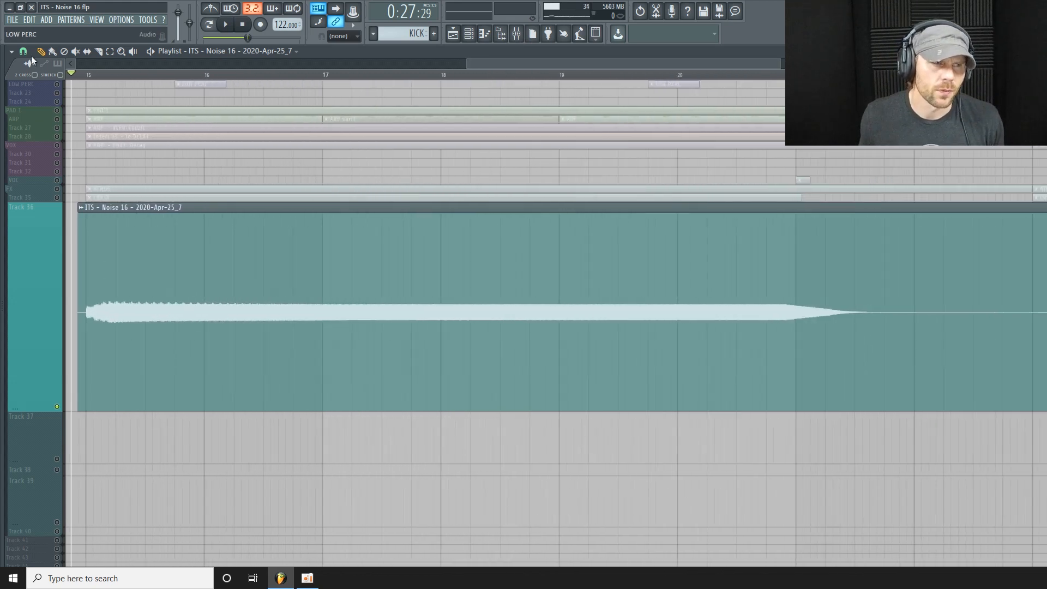
pyautogui.click(23, 52)
pyautogui.click(37, 102)
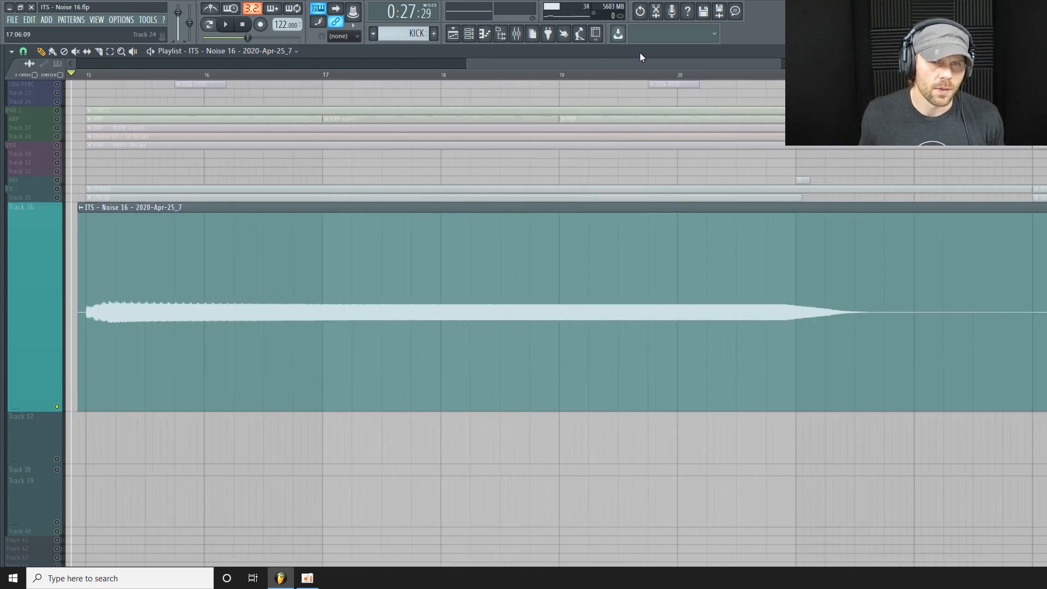
pyautogui.click(12, 52)
pyautogui.click(23, 51)
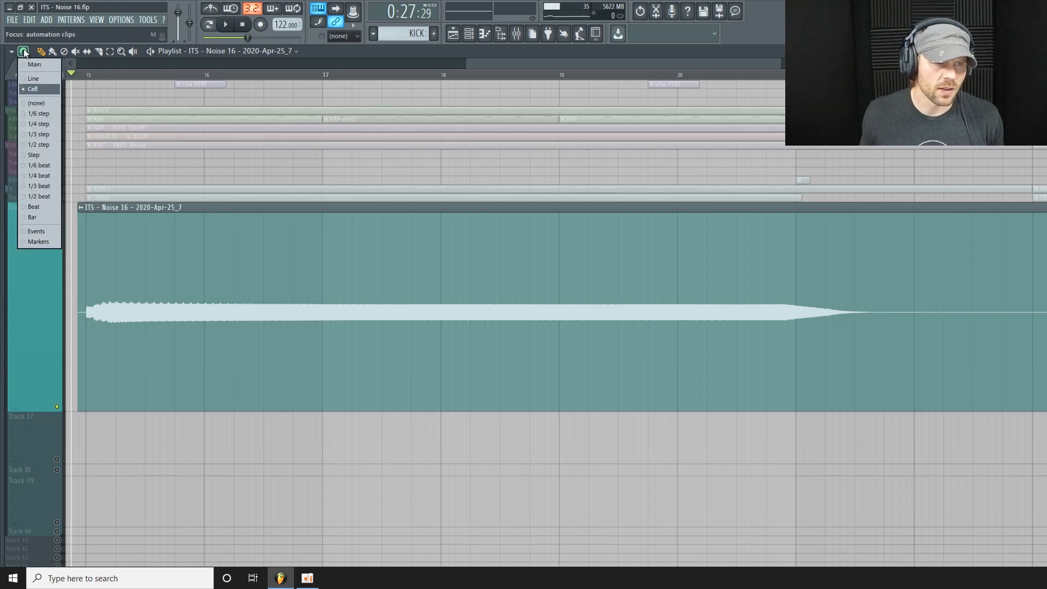
pyautogui.click(27, 90)
# Slice the recorded noise clip at bars 18 and 20 and delete the two outer pieces, keeping the middle section
pyautogui.click(99, 51)
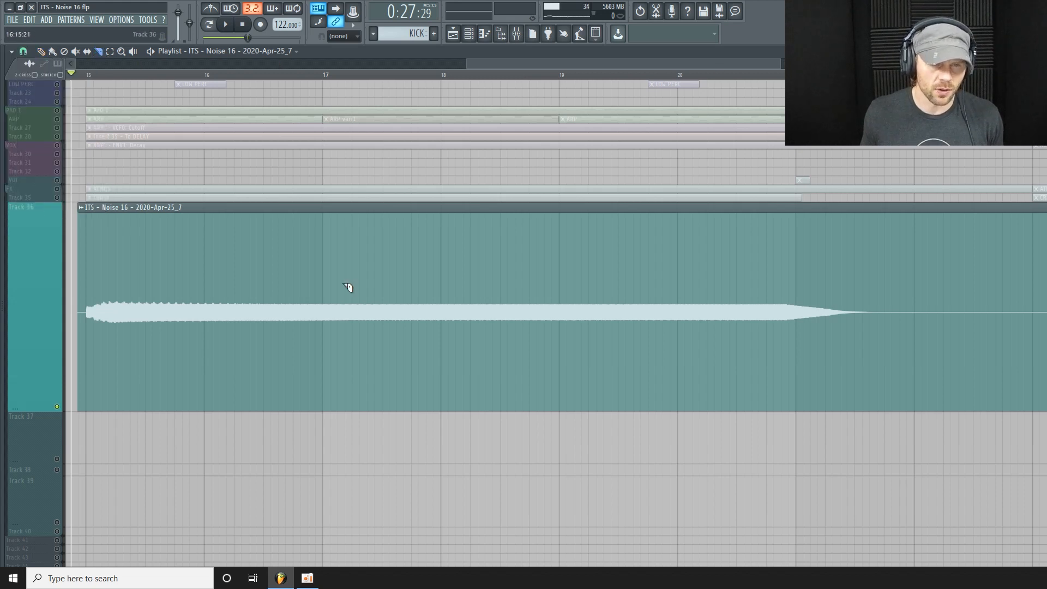
pyautogui.moveTo(441, 208); pyautogui.dragTo(443, 412)
pyautogui.moveTo(680, 213); pyautogui.dragTo(686, 394)
pyautogui.click(40, 52)
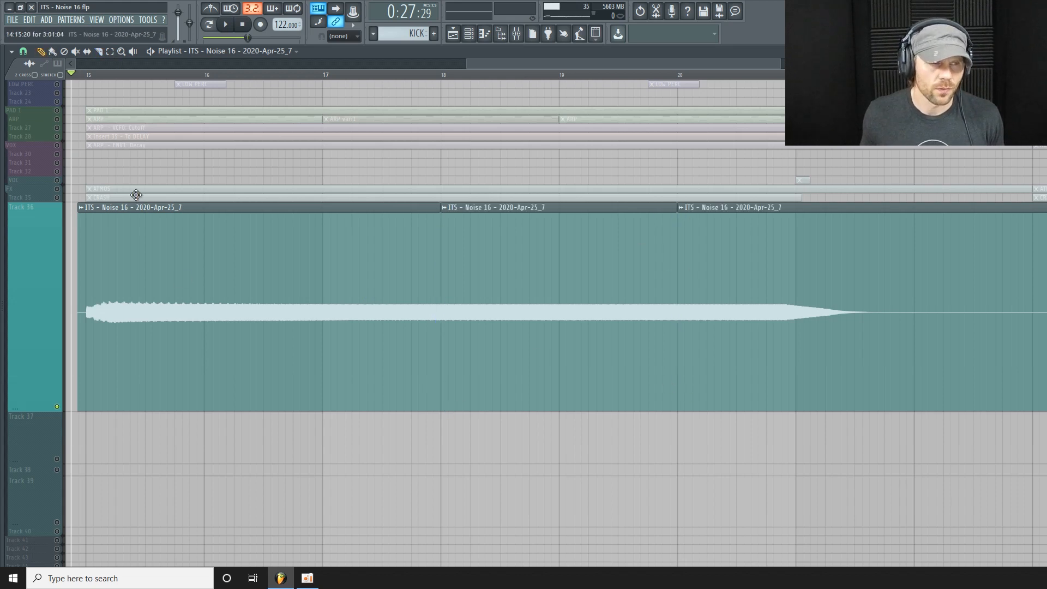
pyautogui.rightClick(183, 301)
pyautogui.rightClick(780, 288)
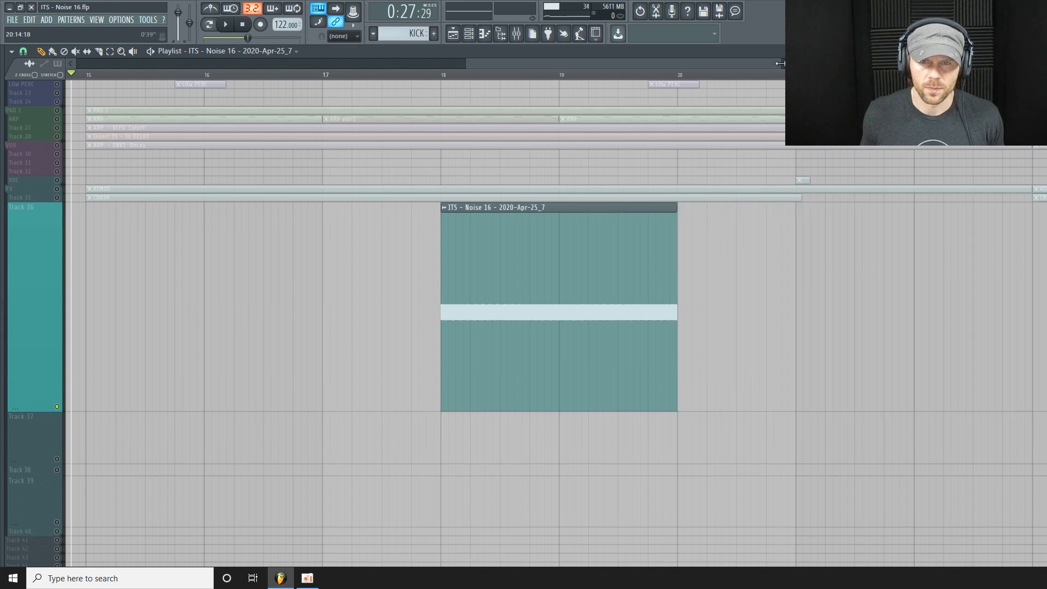
# Move the trimmed noise clip on Track 36 so it spans bars 21 to 23, and reduce the track's height
pyautogui.moveTo(780, 62); pyautogui.dragTo(807, 62)
pyautogui.moveTo(433, 222); pyautogui.dragTo(693, 305)
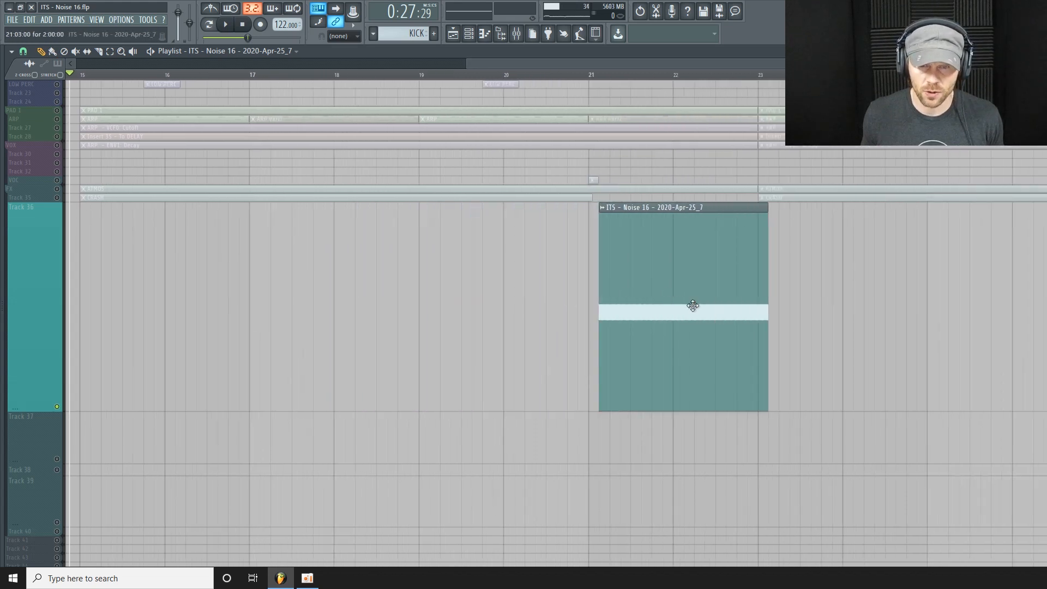
pyautogui.moveTo(668, 266); pyautogui.dragTo(656, 266)
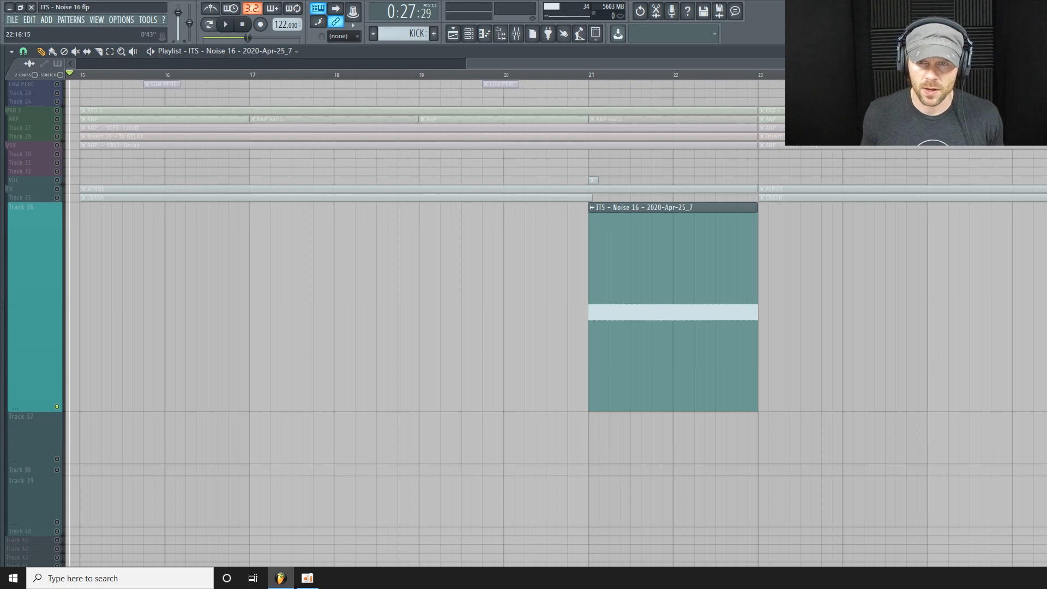
pyautogui.moveTo(785, 64); pyautogui.dragTo(830, 63)
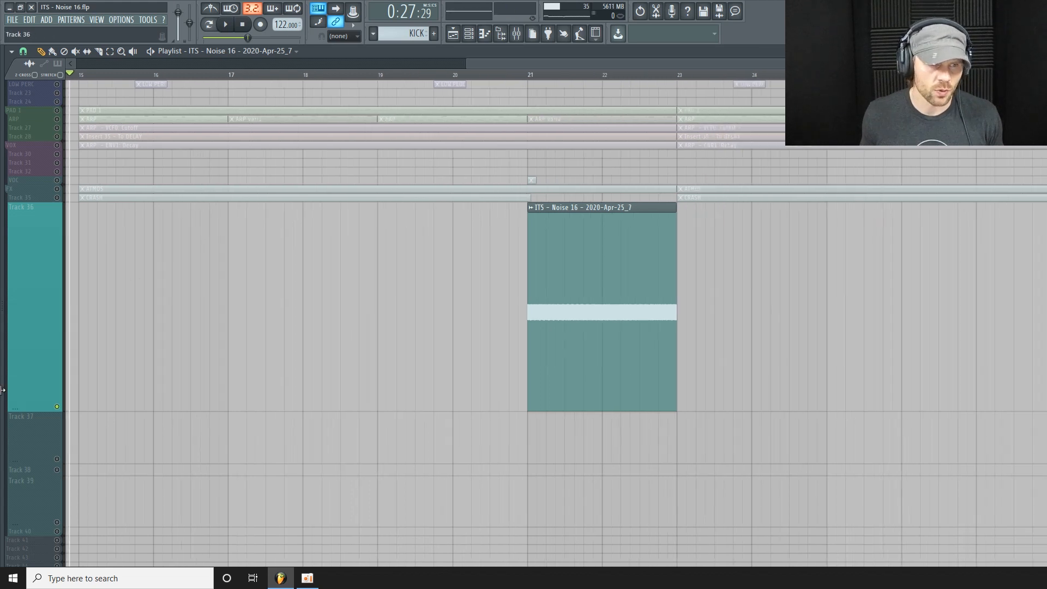
pyautogui.moveTo(35, 410); pyautogui.dragTo(35, 355)
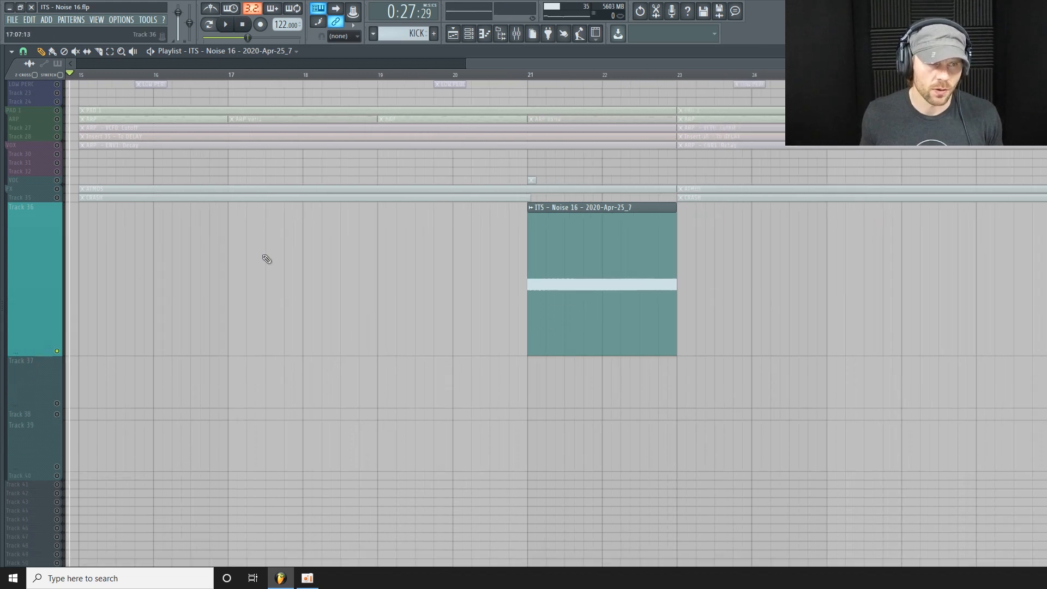
# Stop the transport and route the recorded noise channel to mixer track 42, NOISE
pyautogui.click(243, 24)
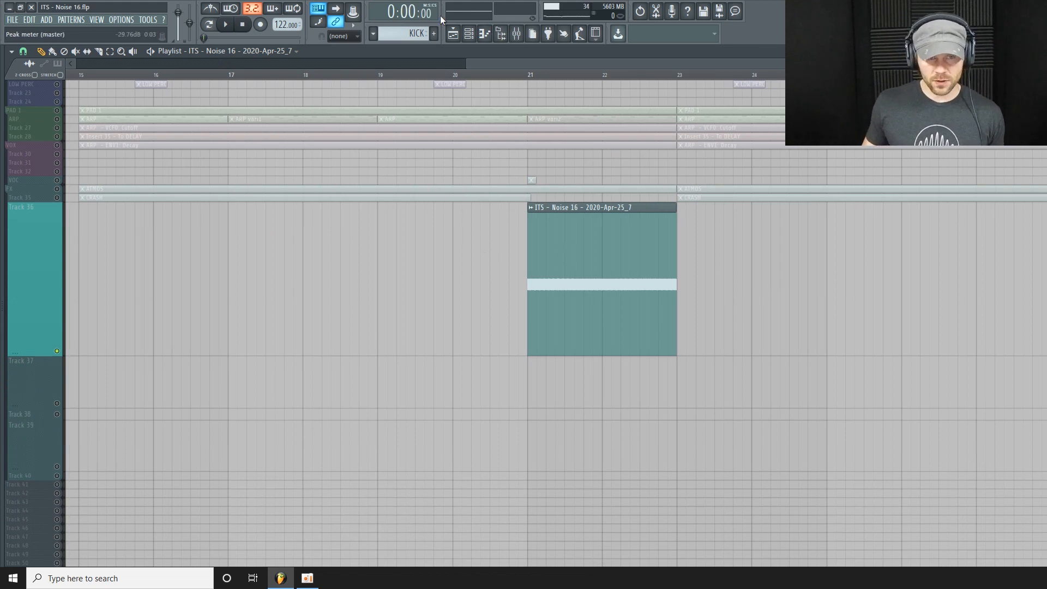
pyautogui.click(468, 34)
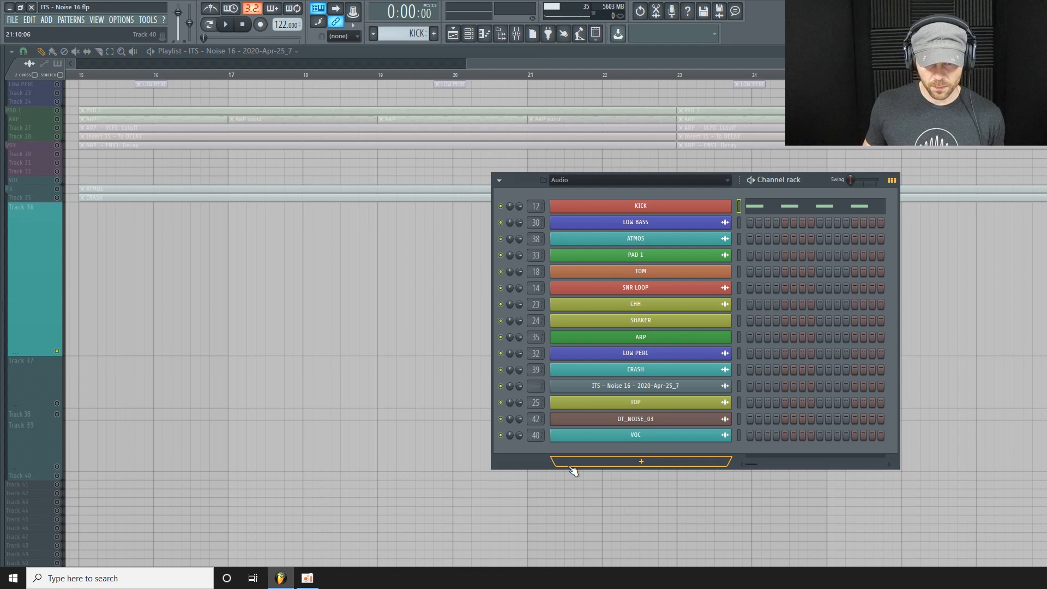
pyautogui.moveTo(533, 389); pyautogui.dragTo(533, 382)
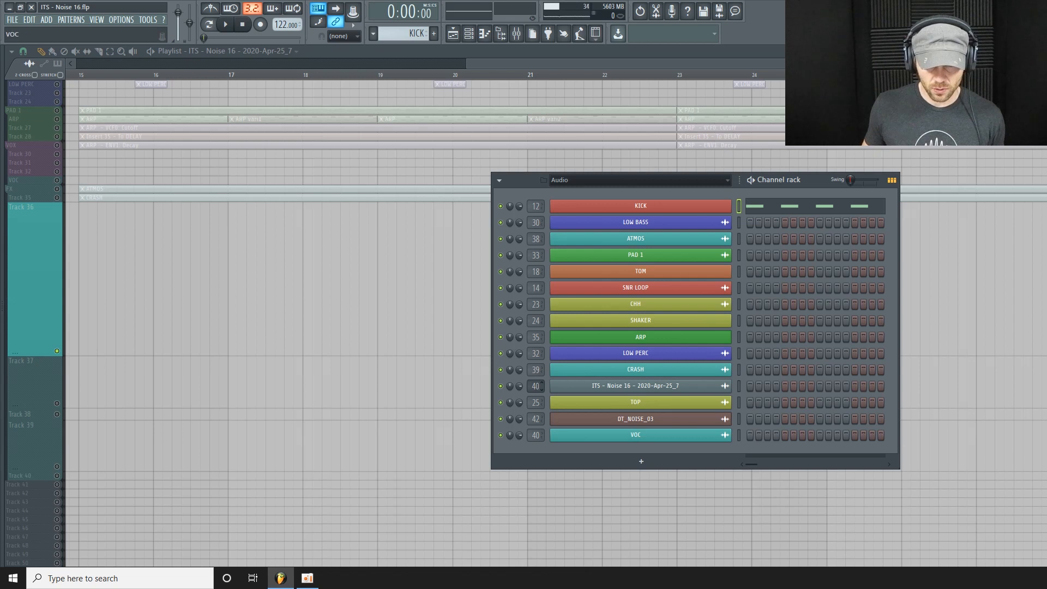
pyautogui.press('F6')
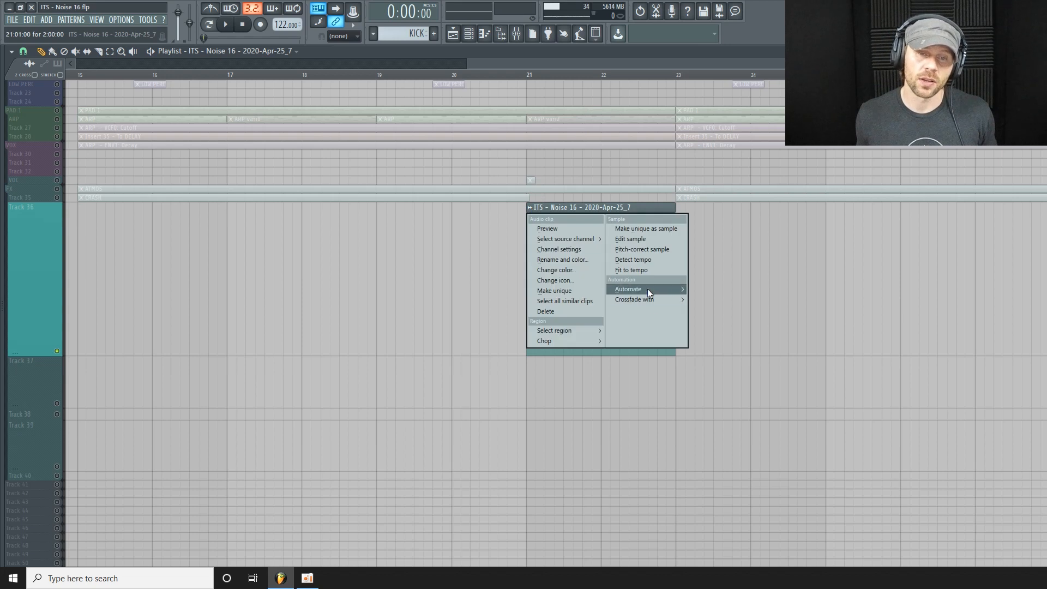
# Create a volume automation clip for the noise clip and lower its starting point to zero for a rising ramp
pyautogui.moveTo(655, 289)
pyautogui.click(718, 299)
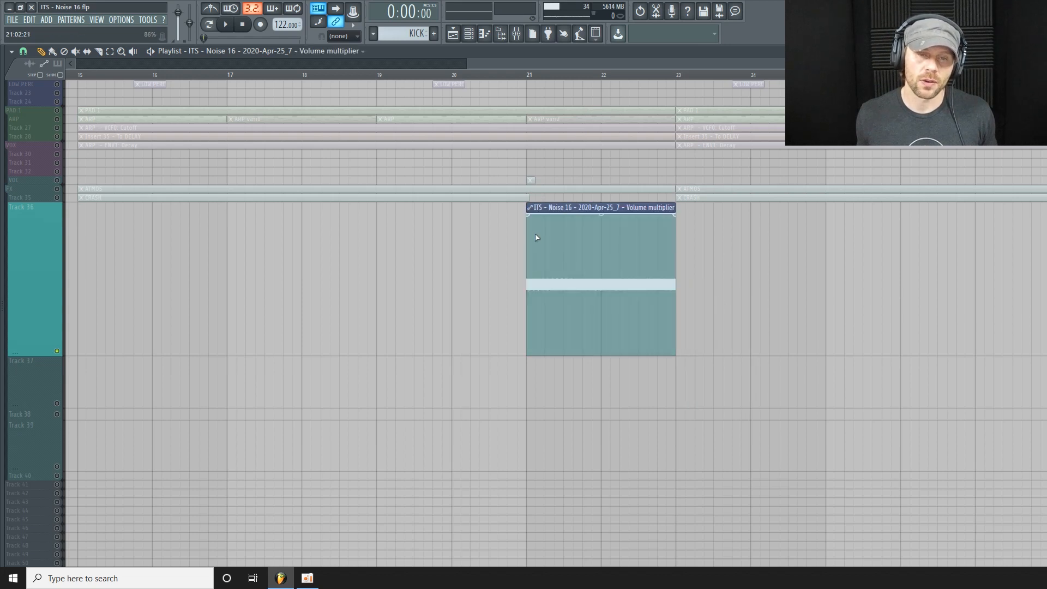
pyautogui.moveTo(531, 219); pyautogui.dragTo(533, 342)
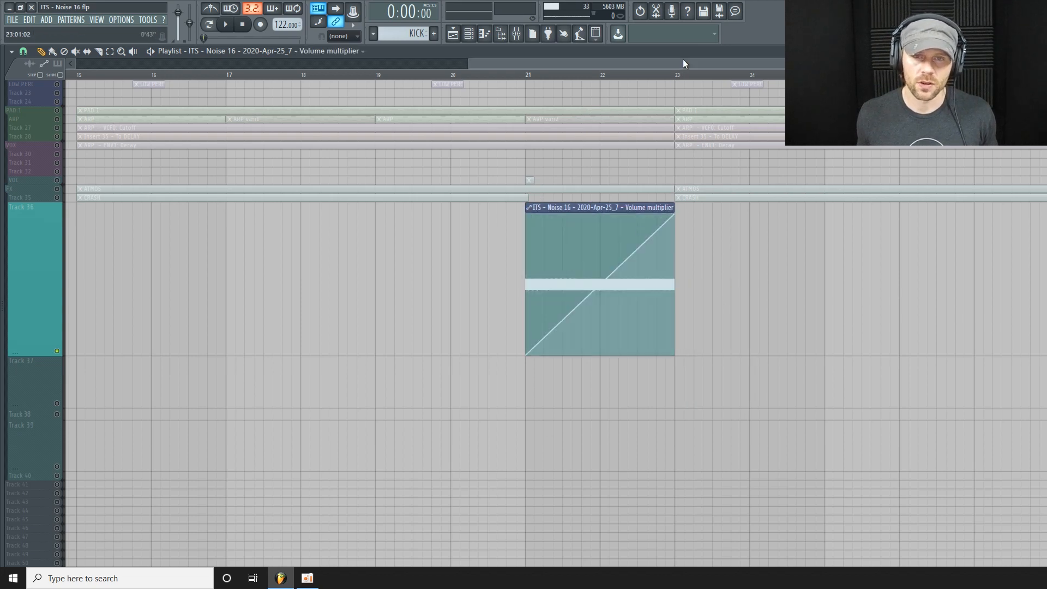
# Enlarge Track 36, add an automation point just before bar 23 and drop the end point to zero for an abrupt cut
pyautogui.moveTo(681, 63); pyautogui.dragTo(808, 64)
pyautogui.moveTo(999, 64); pyautogui.dragTo(734, 64)
pyautogui.moveTo(672, 66); pyautogui.dragTo(743, 76)
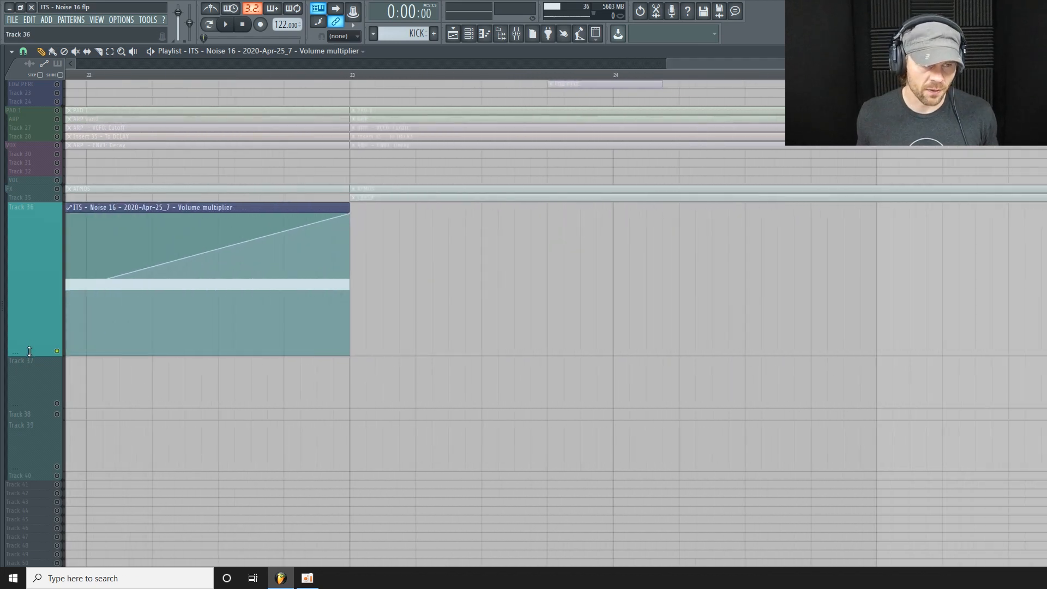
pyautogui.moveTo(29, 350); pyautogui.dragTo(28, 485)
pyautogui.moveTo(807, 64); pyautogui.dragTo(705, 66)
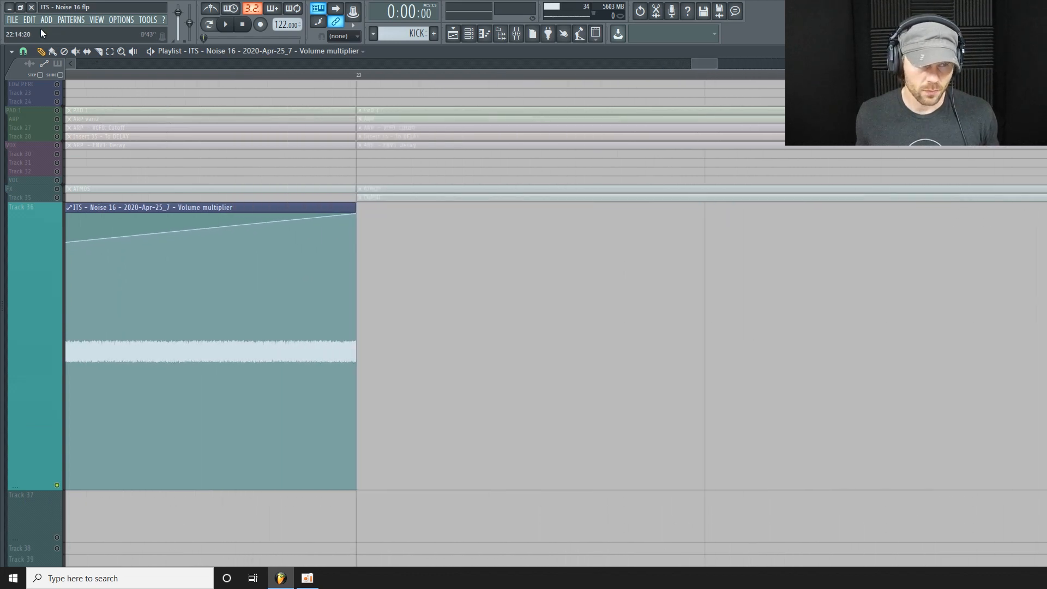
pyautogui.click(23, 51)
pyautogui.click(41, 115)
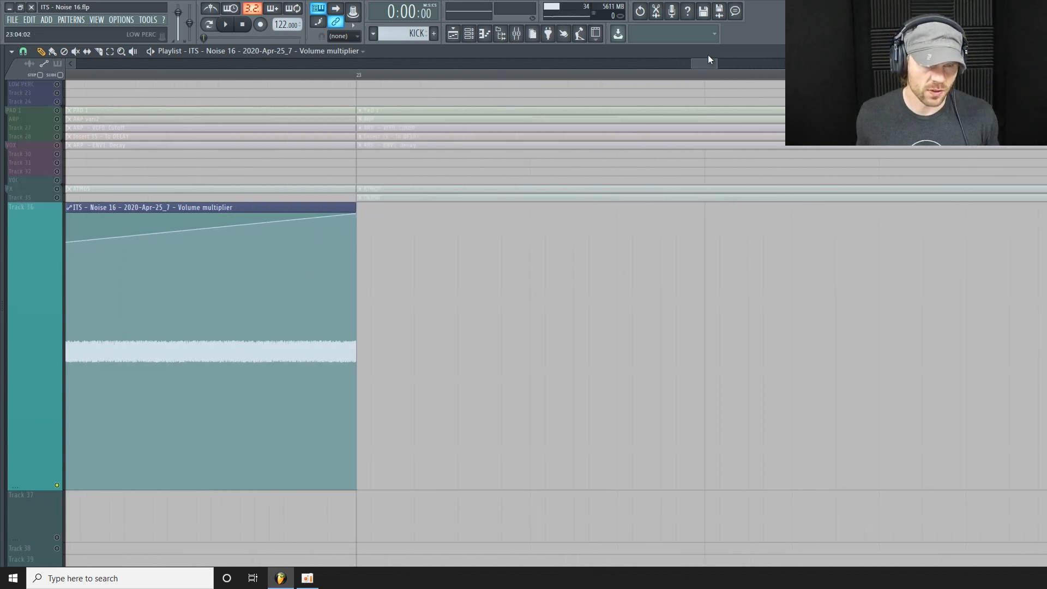
pyautogui.moveTo(716, 65); pyautogui.dragTo(690, 74)
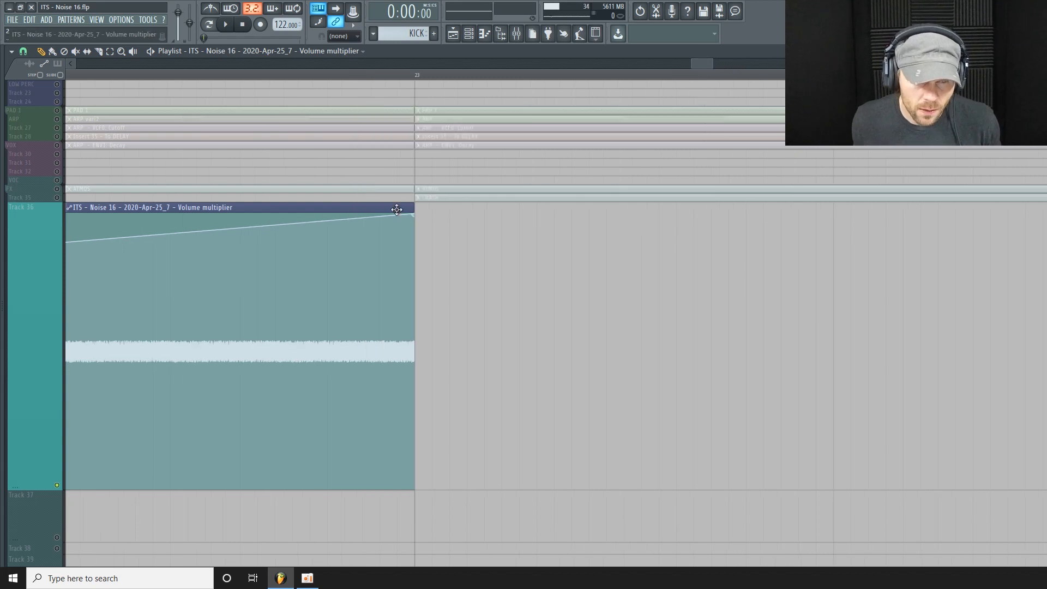
pyautogui.rightClick(396, 220)
pyautogui.moveTo(398, 218); pyautogui.dragTo(422, 525)
# Bend the rising volume ramp into a gentle upward-sweeping curve and shrink Track 36 again
pyautogui.moveTo(712, 64); pyautogui.dragTo(737, 69)
pyautogui.moveTo(380, 365); pyautogui.dragTo(381, 396)
pyautogui.moveTo(40, 489); pyautogui.dragTo(41, 308)
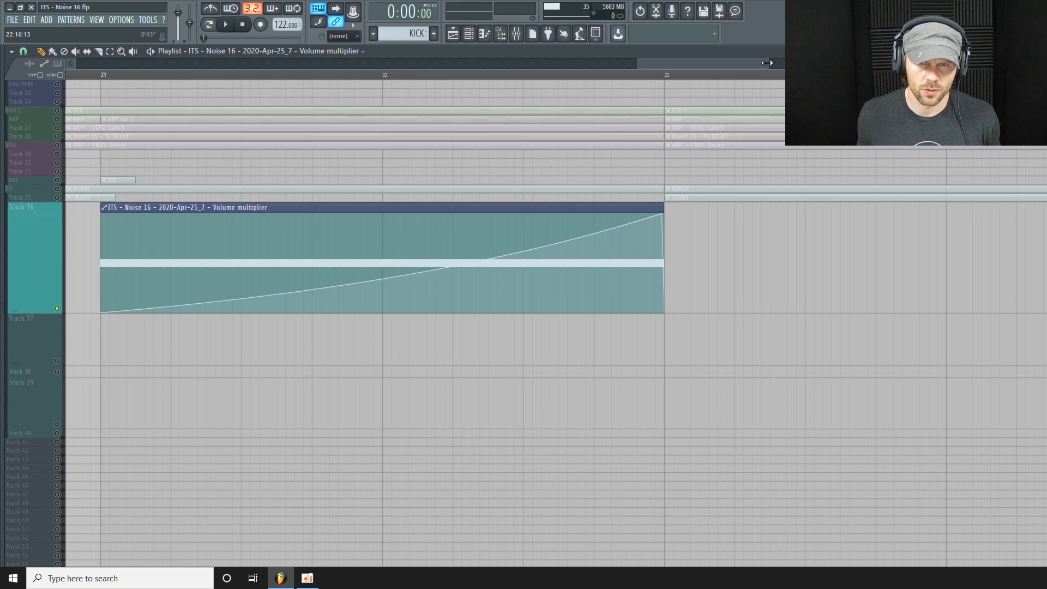
# Place the playhead at the start of bar 21, play the soloed noise rise and enlarge Track 36 slightly
pyautogui.moveTo(767, 63); pyautogui.dragTo(829, 63)
pyautogui.moveTo(98, 164); pyautogui.dragTo(234, 171)
pyautogui.click(228, 71)
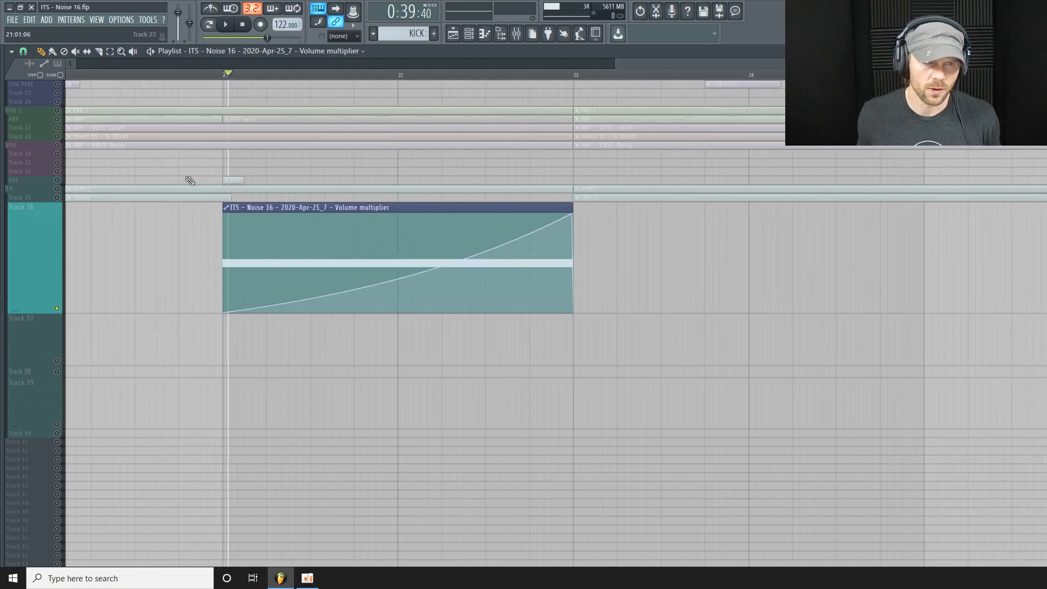
pyautogui.moveTo(237, 79); pyautogui.dragTo(172, 89)
pyautogui.click(23, 51)
pyautogui.click(44, 92)
pyautogui.press('space')
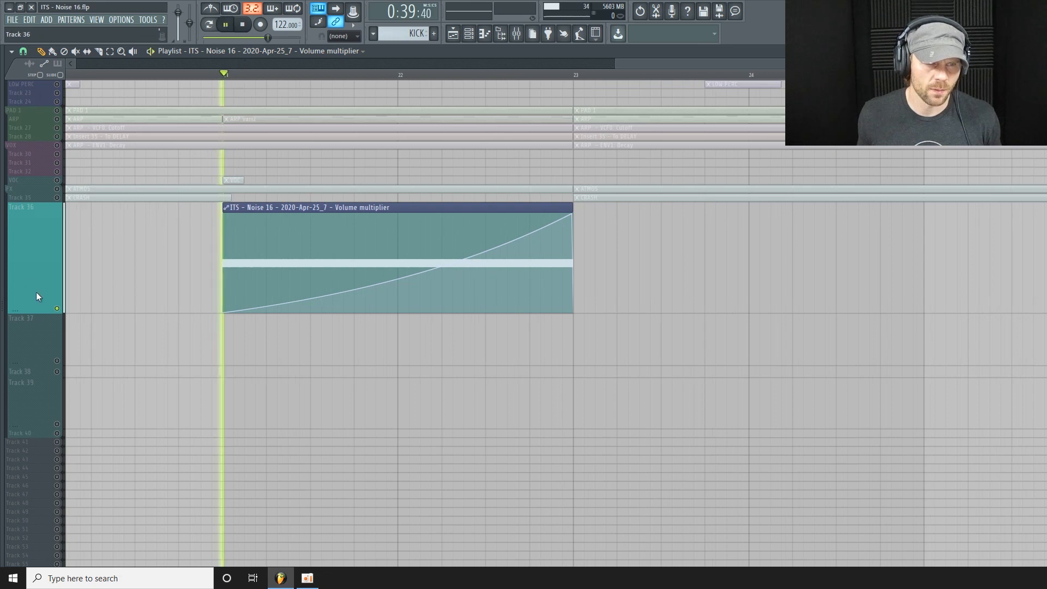
pyautogui.moveTo(24, 306); pyautogui.dragTo(24, 349)
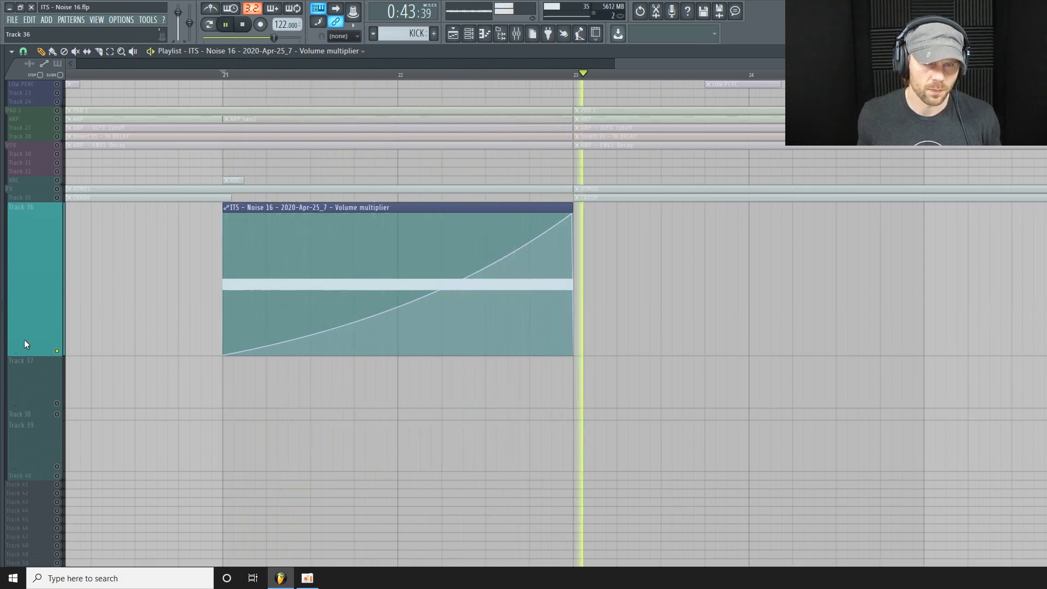
# Stop playback, bypass the WaveShell effect on the NOISE mixer track and remove Edison from slot 4
pyautogui.click(516, 39)
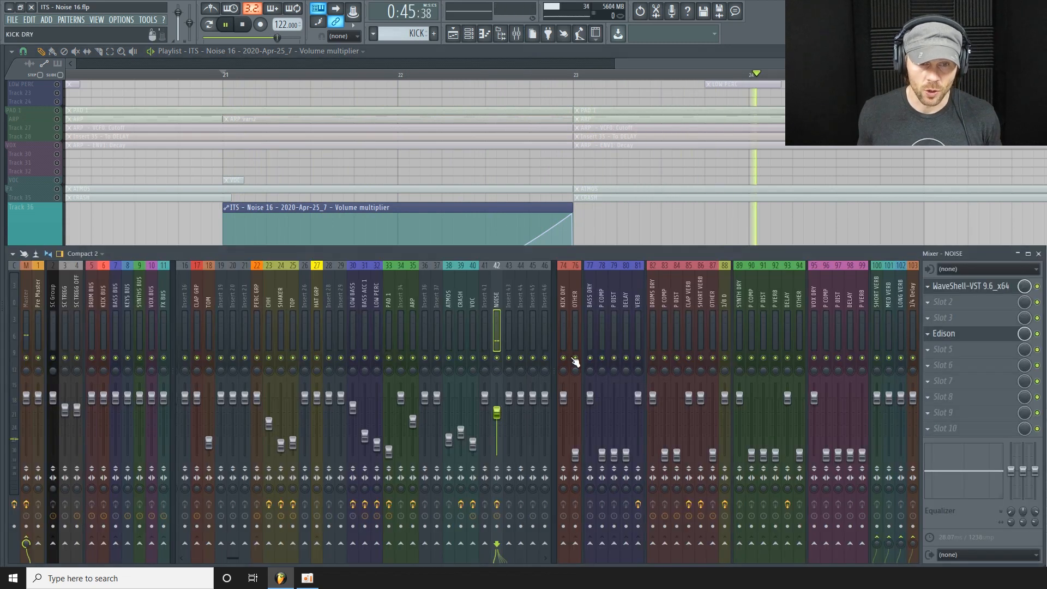
pyautogui.press('space')
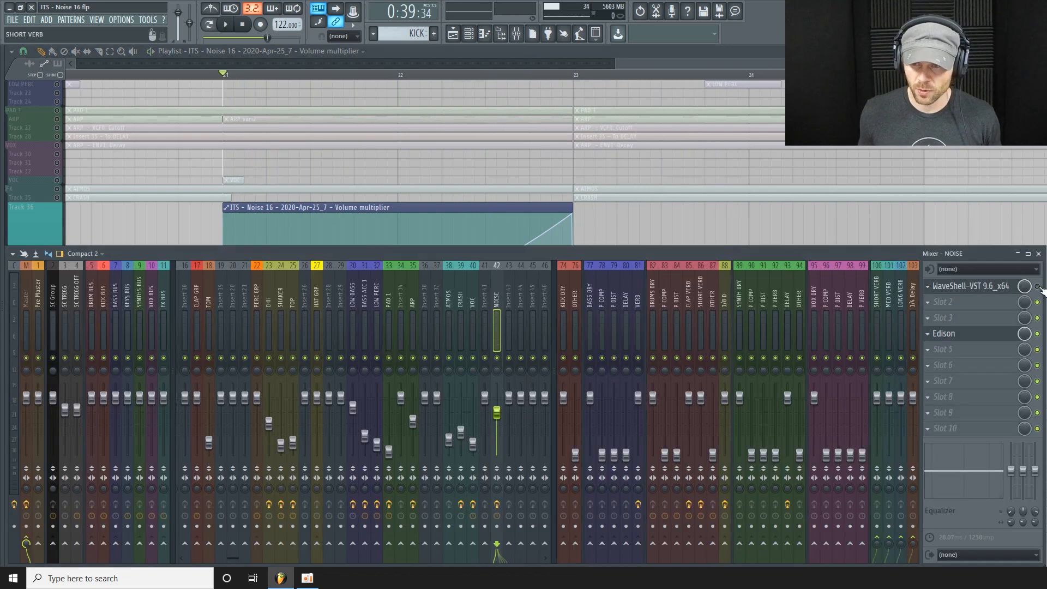
pyautogui.click(958, 346)
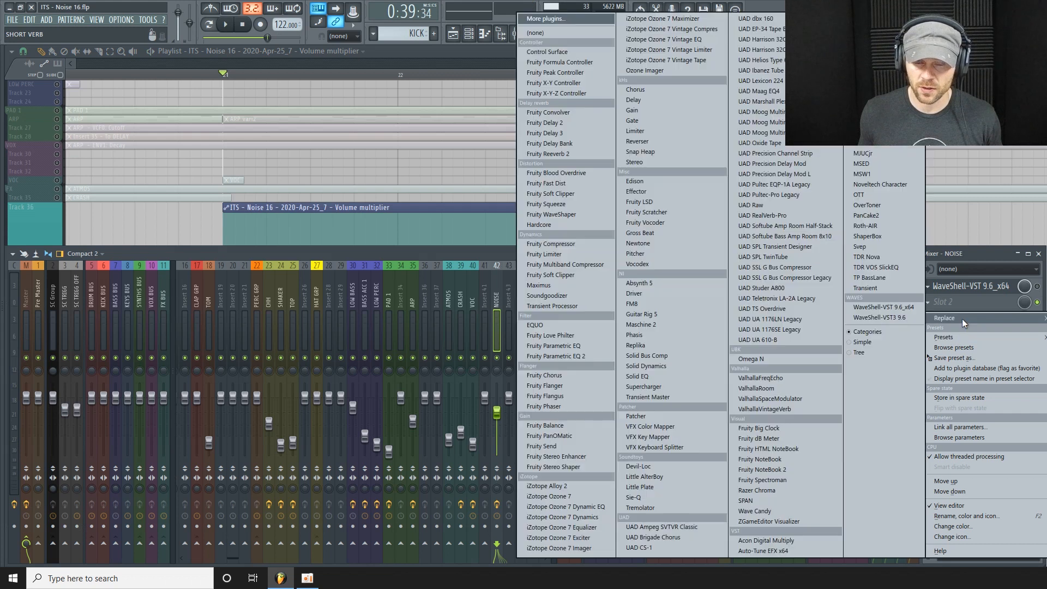
pyautogui.moveTo(946, 318)
pyautogui.click(561, 36)
pyautogui.press('F9')
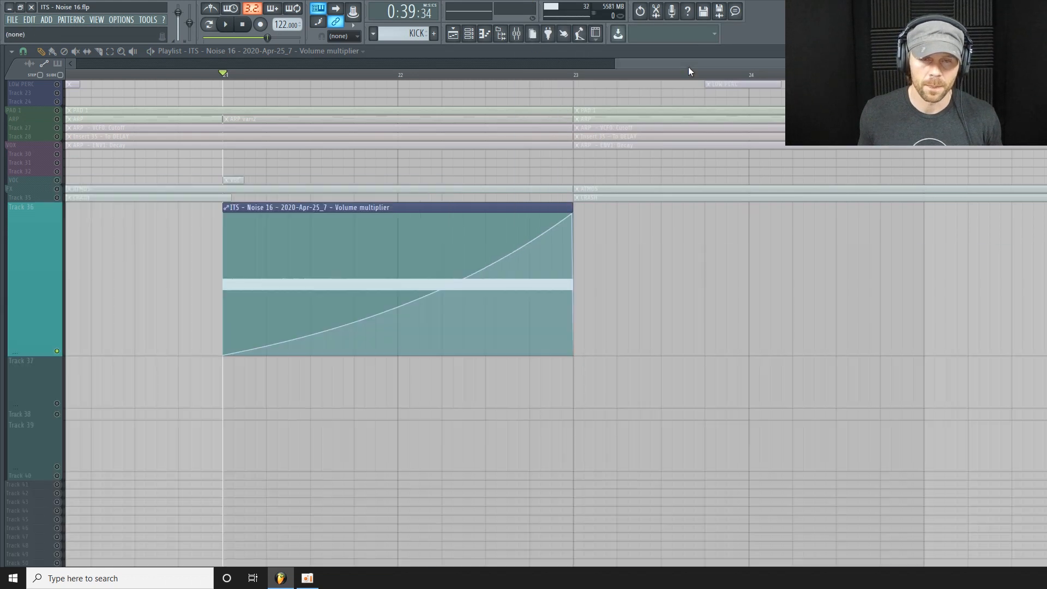
# Play the soloed noise rise from bar 21 without the effects, then stop and reduce Track 36's height
pyautogui.press('space')
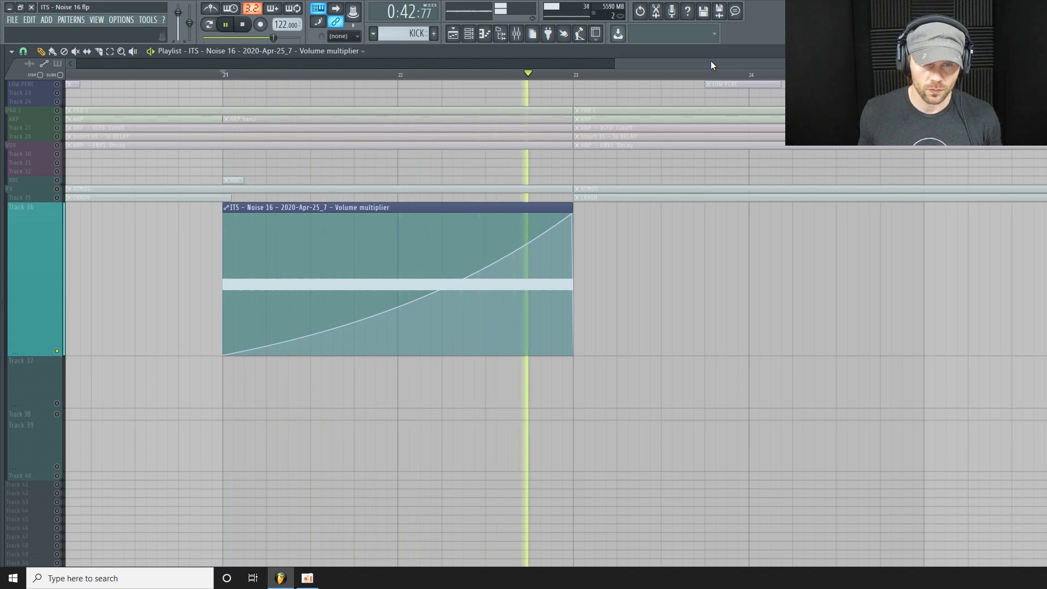
pyautogui.press('space')
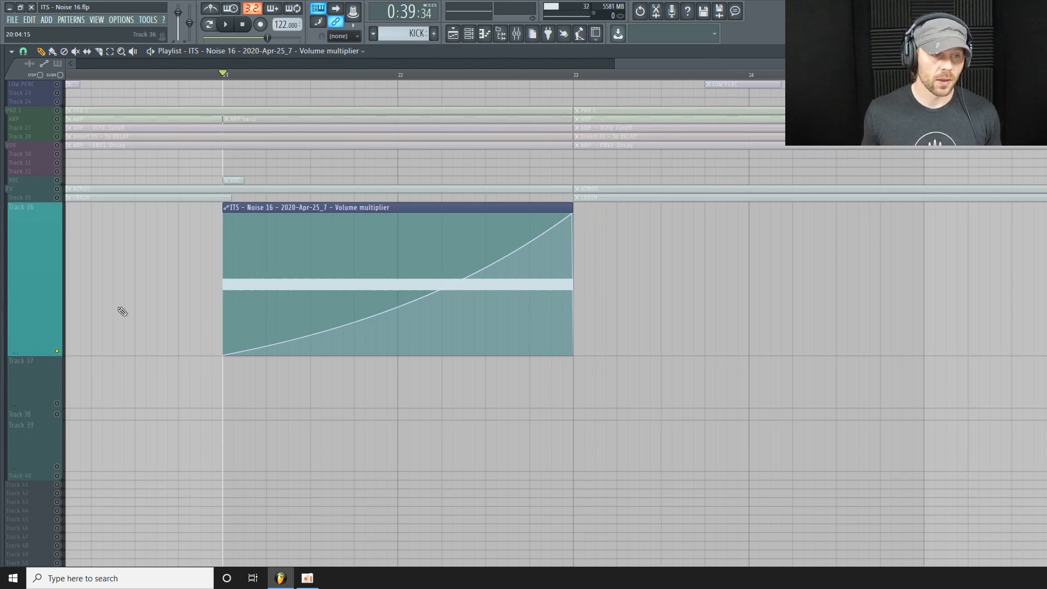
pyautogui.moveTo(32, 344); pyautogui.dragTo(51, 293)
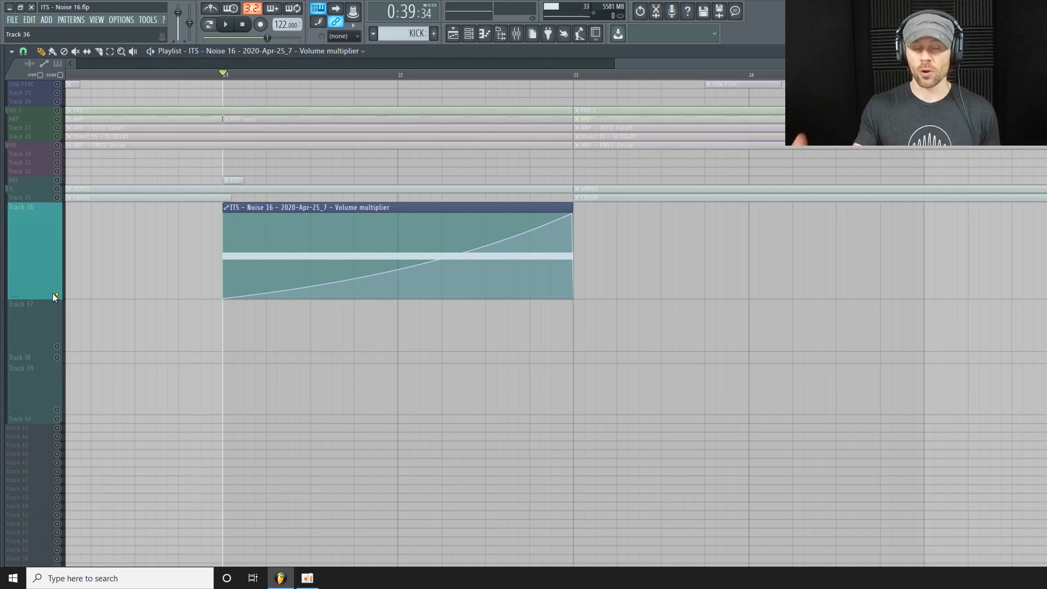
# Add Fruity Delay 2 to slot 3 of the NOISE mixer track, set its feedback to ping-pong and audition it
pyautogui.click(518, 35)
pyautogui.click(964, 318)
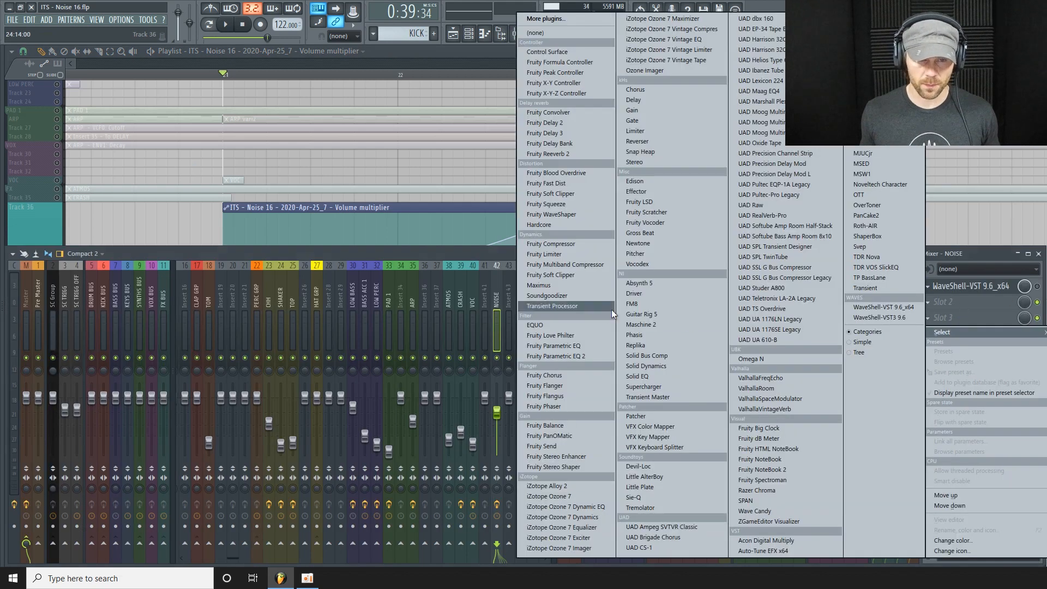
pyautogui.click(584, 123)
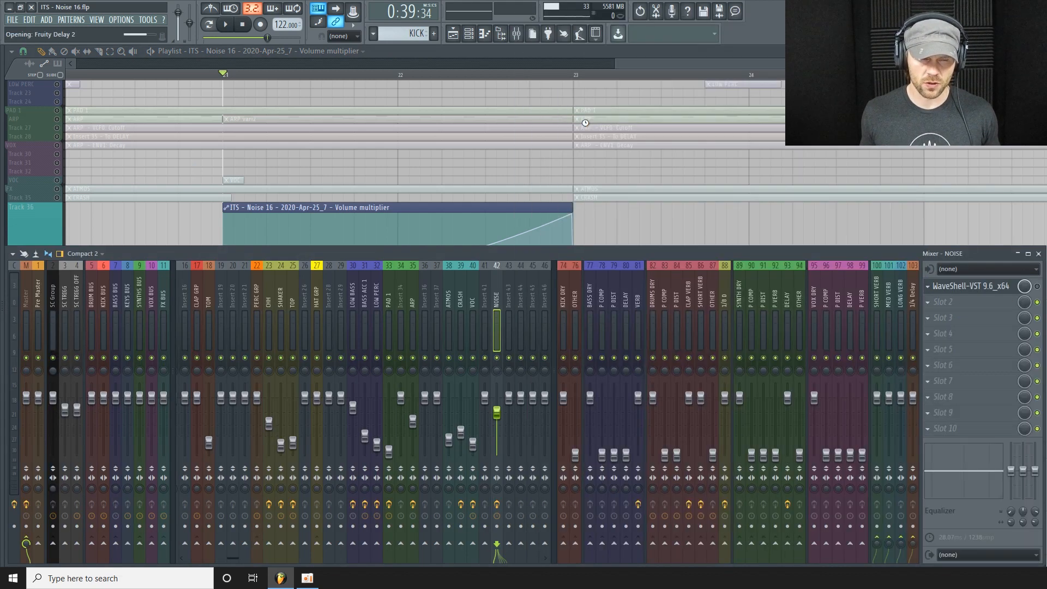
pyautogui.moveTo(280, 196); pyautogui.dragTo(259, 198)
pyautogui.click(177, 240)
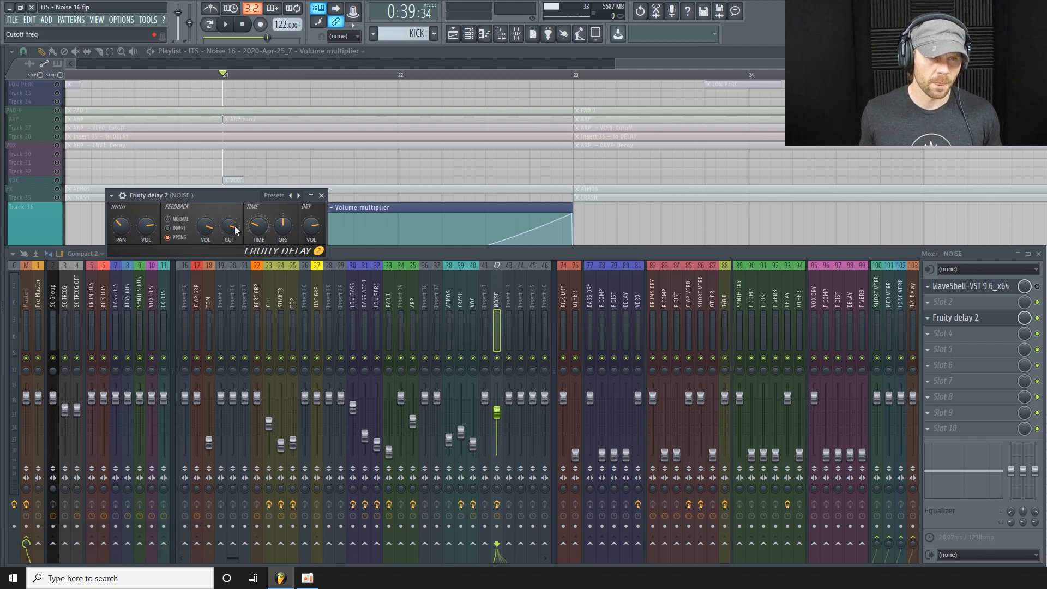
pyautogui.press('space')
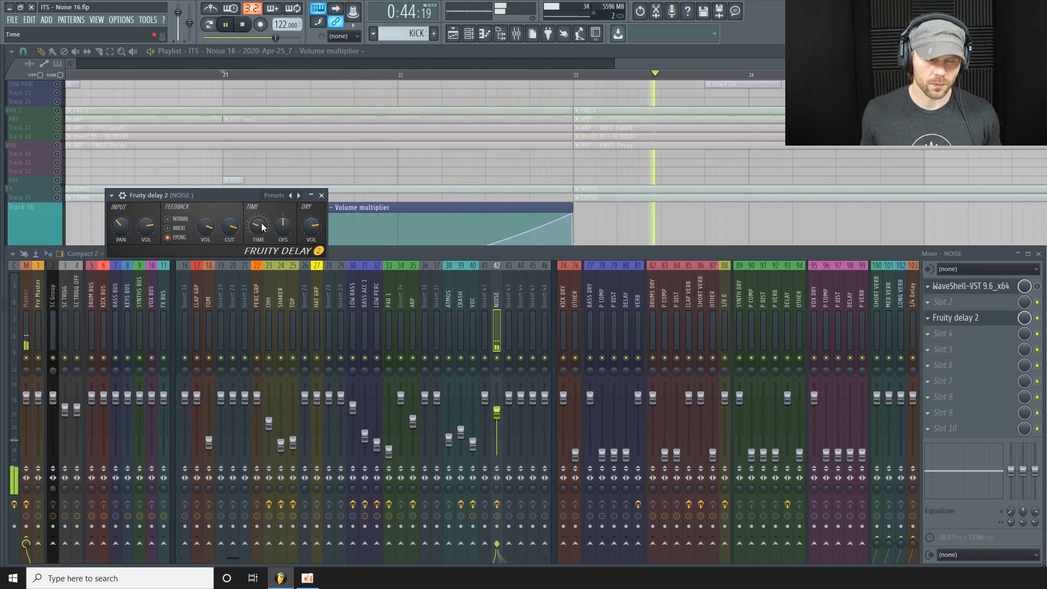
pyautogui.press('space')
# Unmute all playlist tracks and play the full arrangement from bar 21 with the mixer open to check the noise rise
pyautogui.click(61, 201)
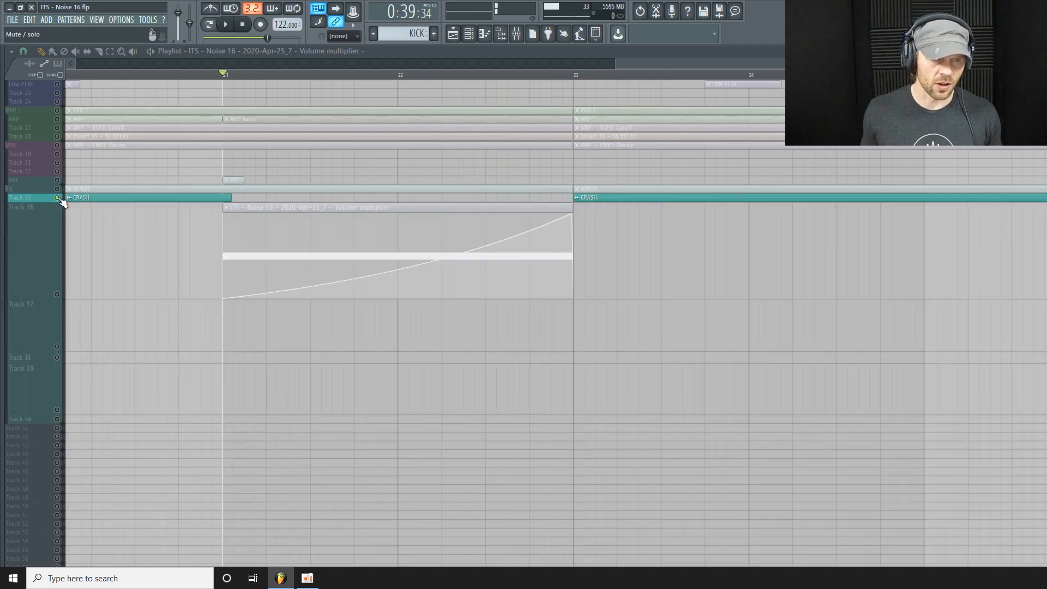
pyautogui.moveTo(264, 38); pyautogui.dragTo(208, 37)
pyautogui.click(225, 76)
pyautogui.press('space')
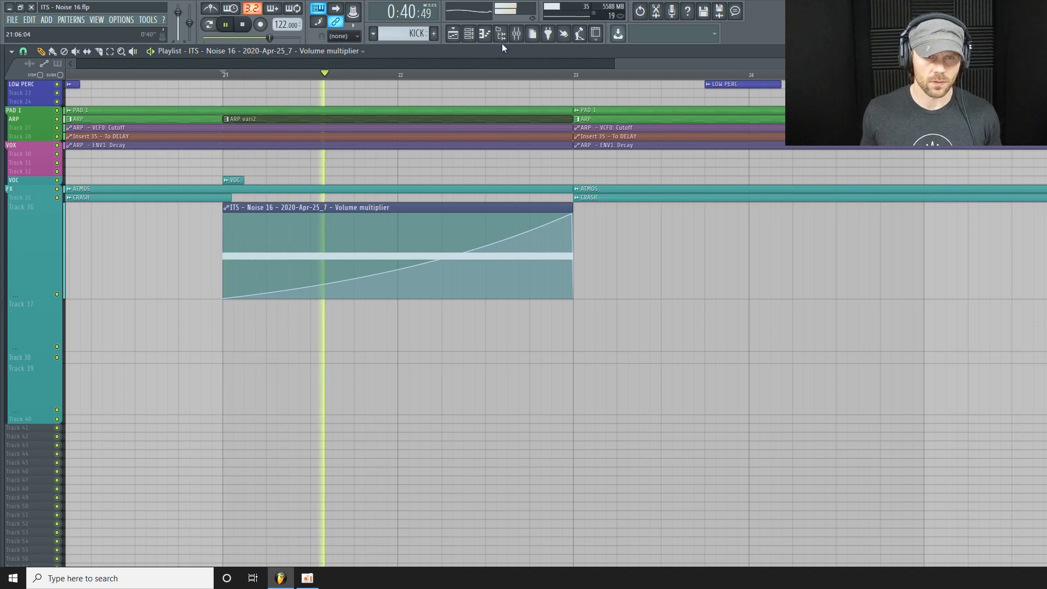
pyautogui.click(516, 34)
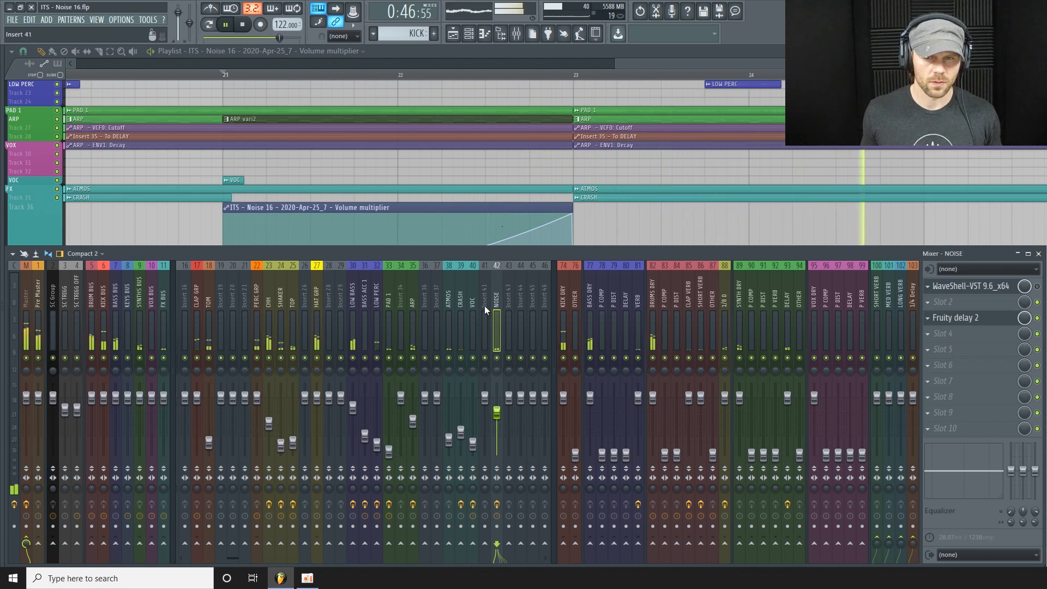
pyautogui.press('space')
# Show the WaveShell and Fruity Delay 2 effects on the NOISE mixer track and replay the full arrangement from bar 21
pyautogui.click(1035, 286)
pyautogui.click(997, 321)
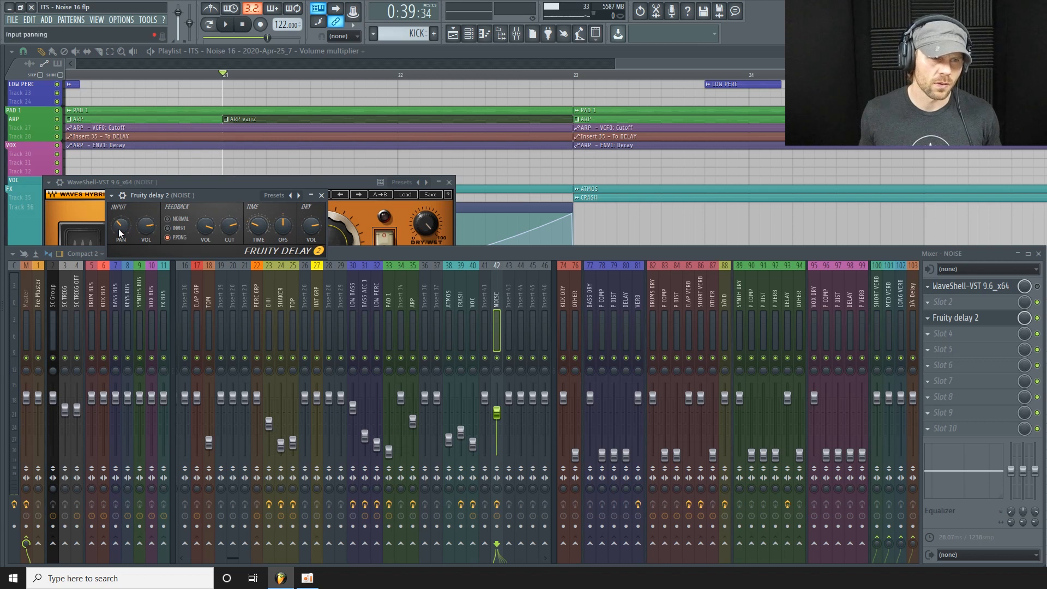
pyautogui.press('space')
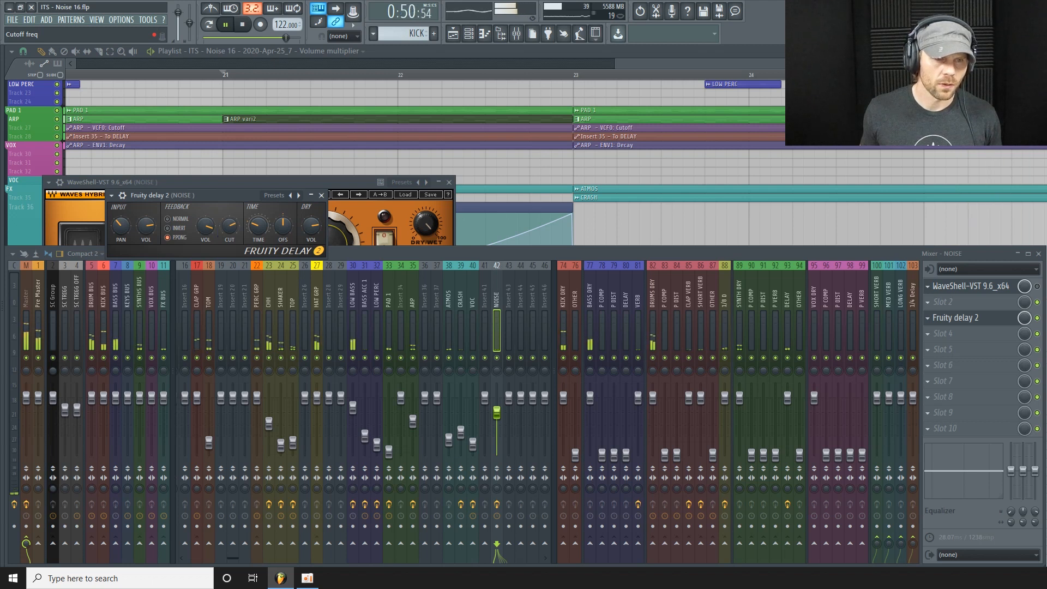
pyautogui.press('space')
pyautogui.press('space')
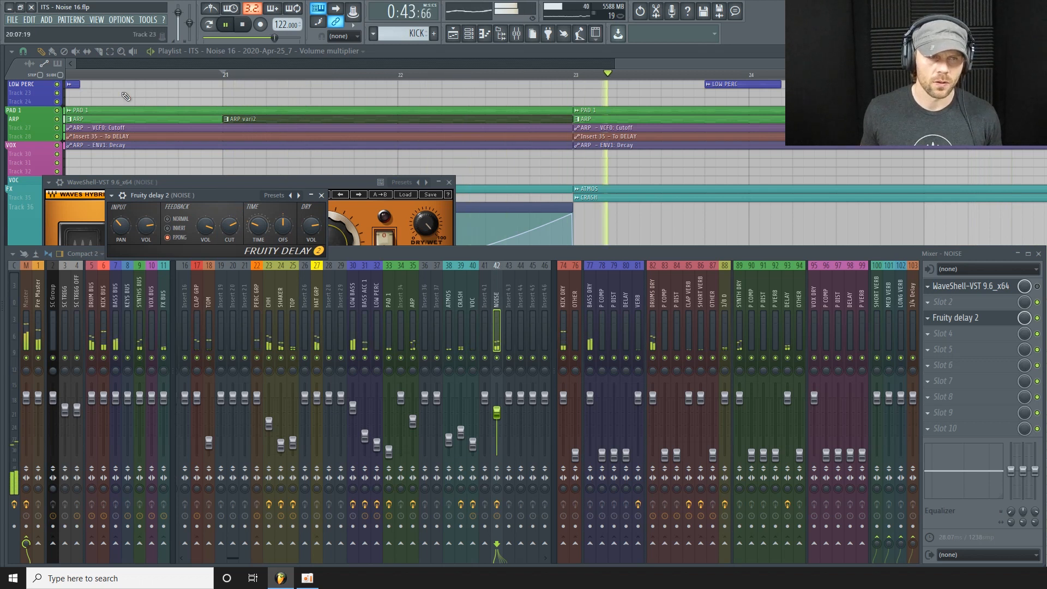
# Stop playback and add Fruity Reeverb 2 to slot 4 of the NOISE mixer track
pyautogui.click(245, 27)
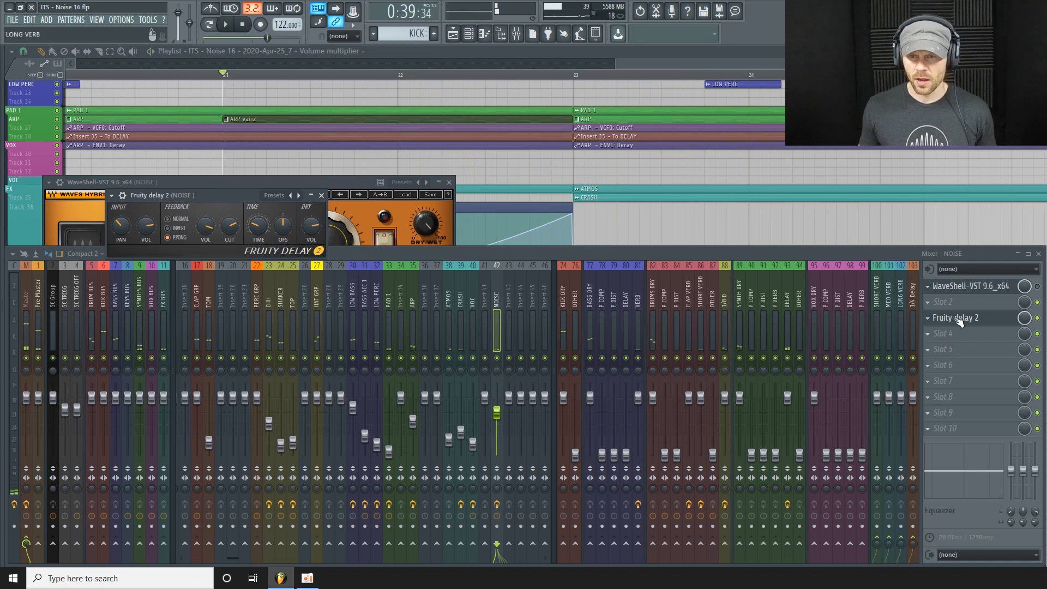
pyautogui.click(979, 338)
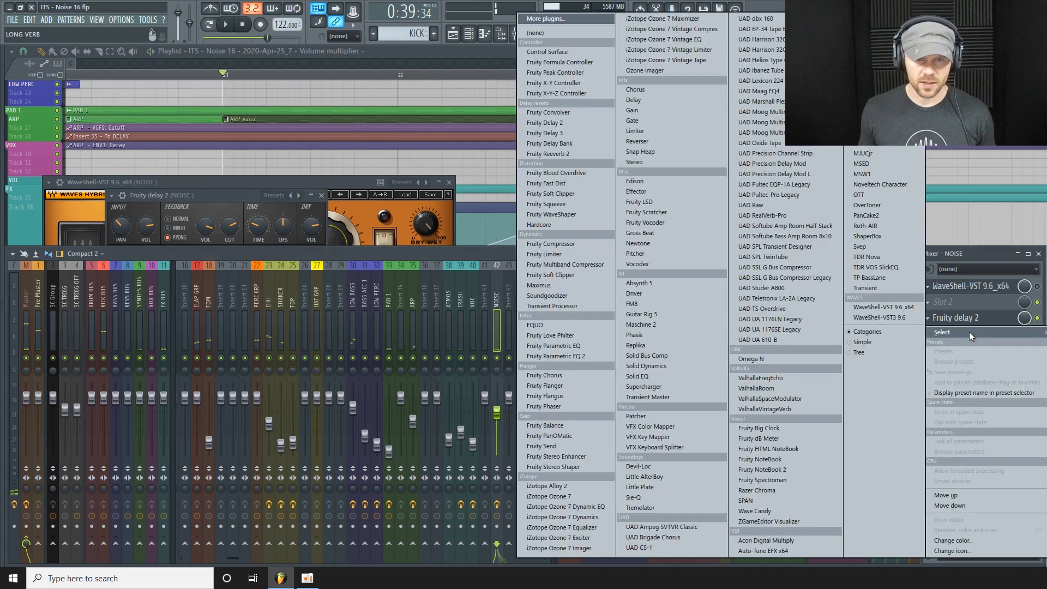
pyautogui.click(567, 154)
pyautogui.moveTo(444, 212); pyautogui.dragTo(278, 182)
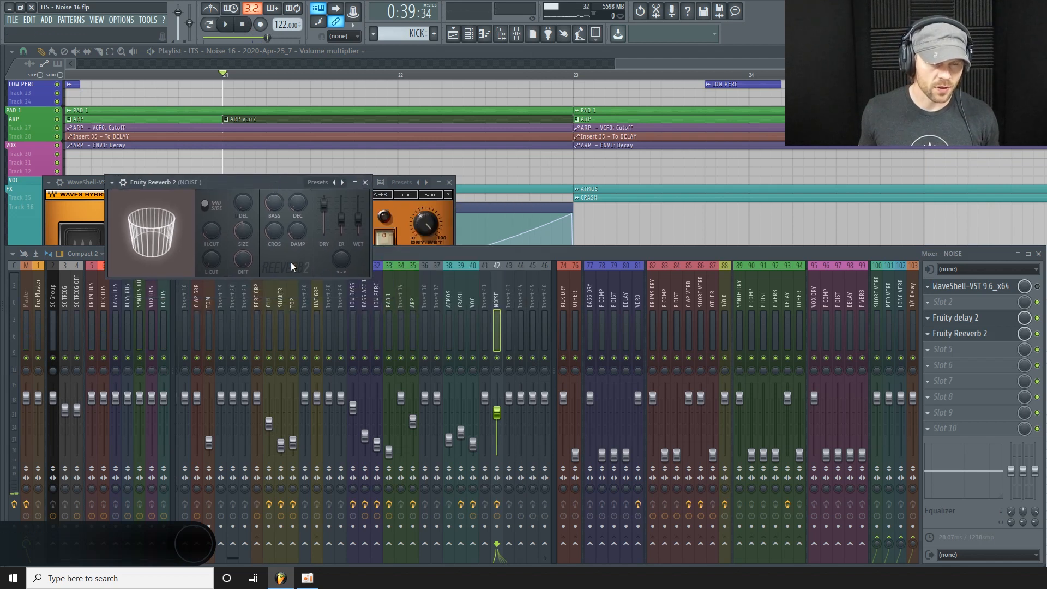
# Adjust the high cut, low cut, room size and decay of Fruity Reeverb 2 on the NOISE track
pyautogui.moveTo(211, 232); pyautogui.dragTo(213, 224)
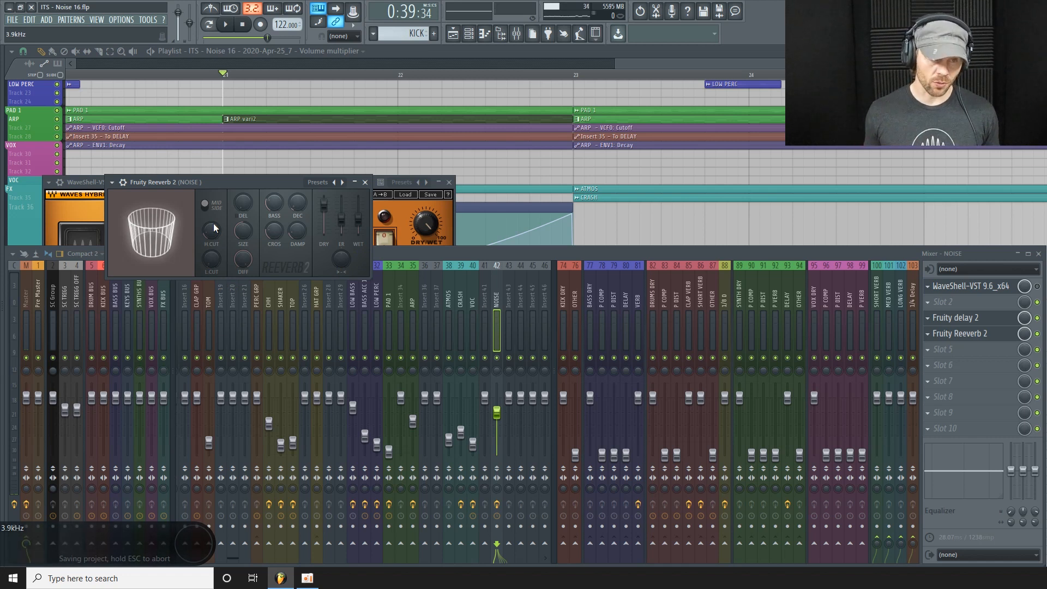
pyautogui.moveTo(217, 233); pyautogui.dragTo(217, 211)
pyautogui.moveTo(215, 264)
pyautogui.mouseDown()
pyautogui.moveTo(215, 241)
pyautogui.moveTo(216, 268)
pyautogui.mouseUp()
pyautogui.moveTo(243, 230); pyautogui.dragTo(243, 226)
pyautogui.moveTo(298, 203); pyautogui.dragTo(298, 200)
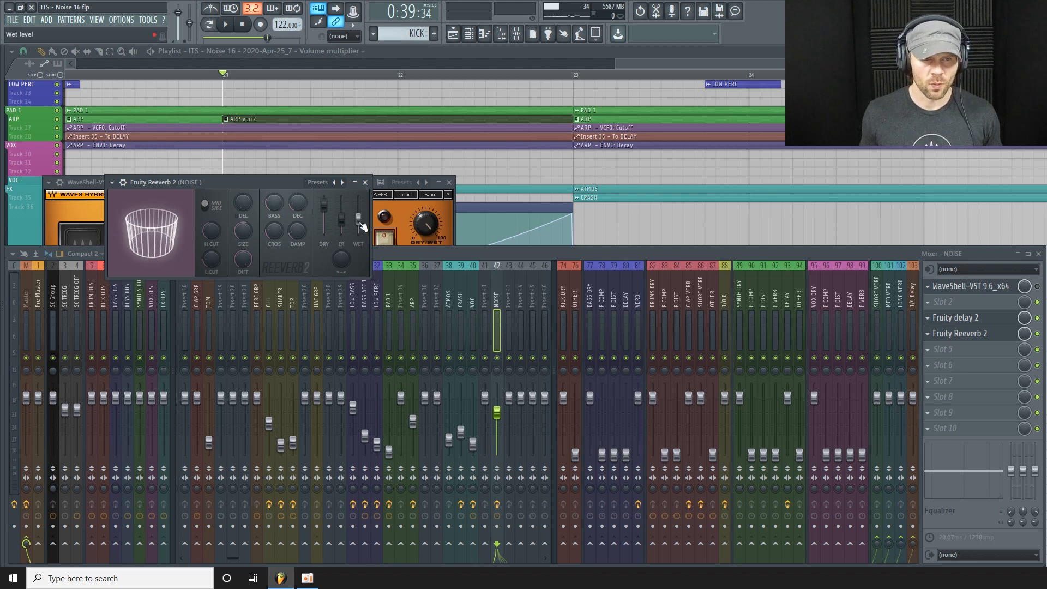
# Select bars 21 to 23 in the playlist and create an automation clip for the Fruity Reeverb 2 wet level
pyautogui.click(702, 62)
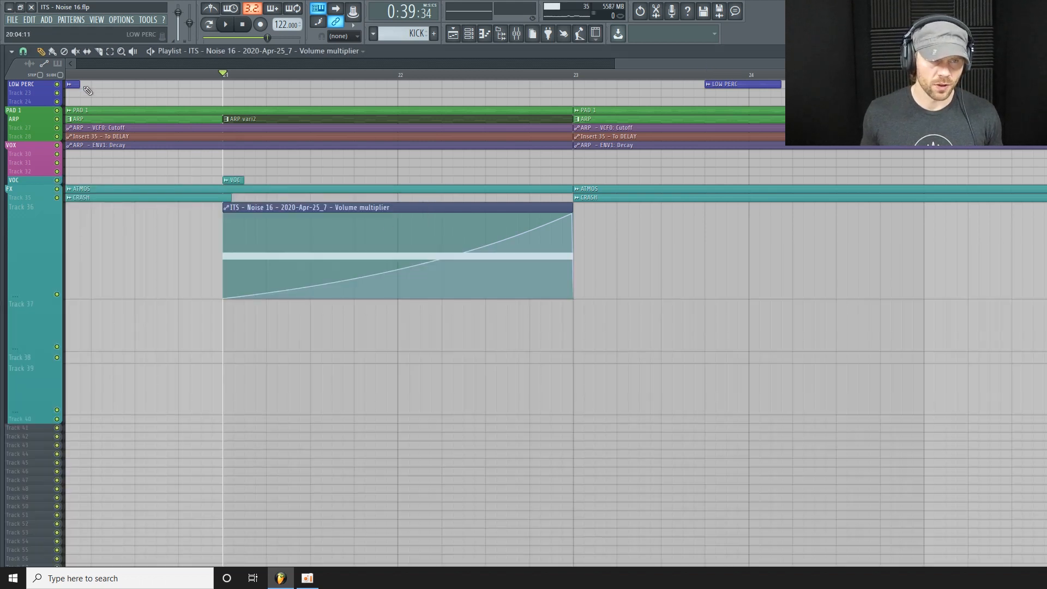
pyautogui.moveTo(227, 81); pyautogui.dragTo(567, 169)
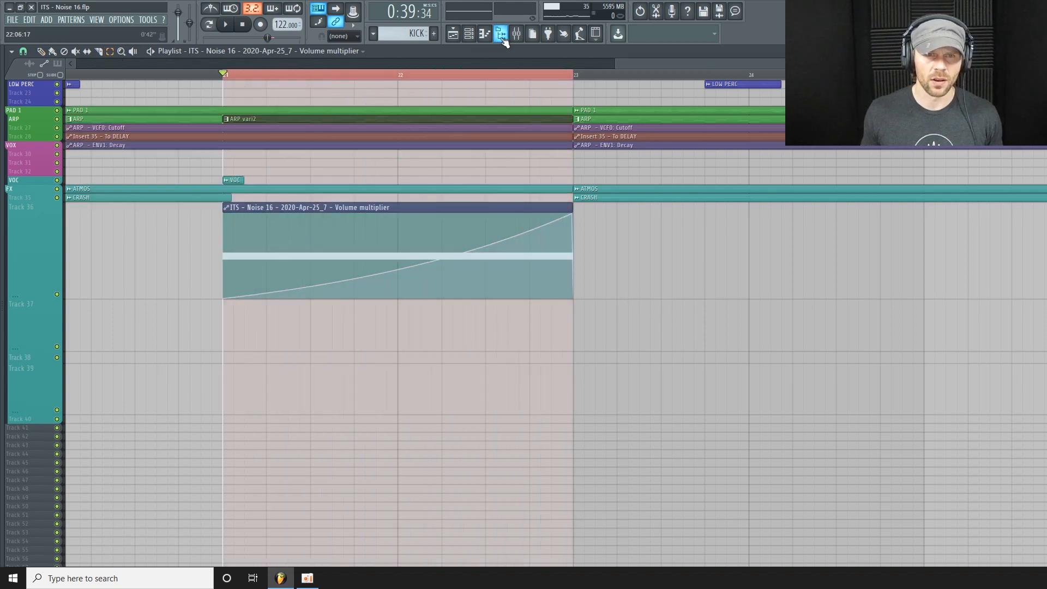
pyautogui.click(501, 36)
pyautogui.click(981, 335)
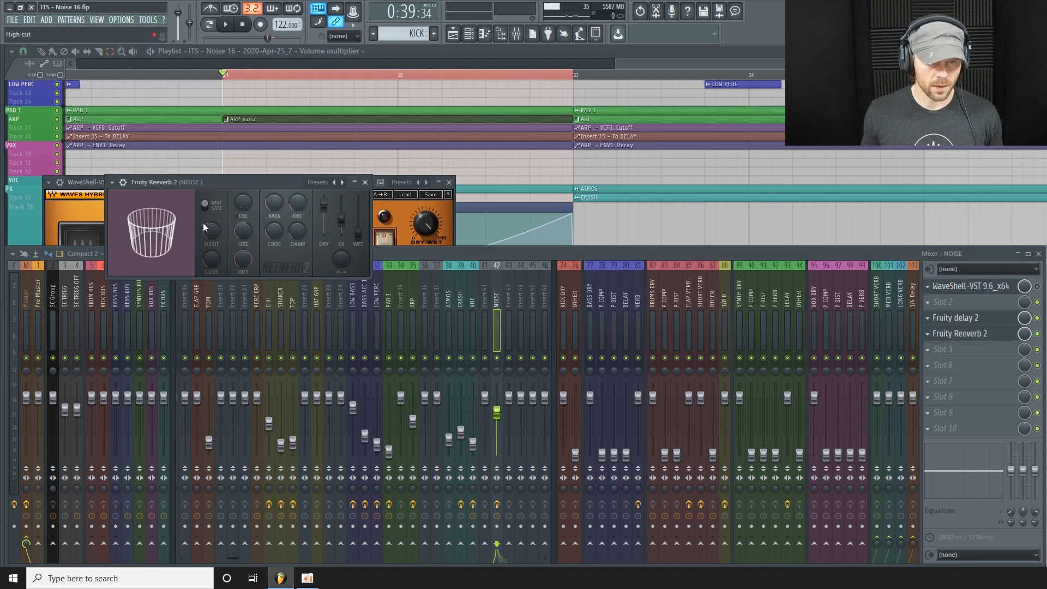
pyautogui.rightClick(365, 237)
pyautogui.click(410, 307)
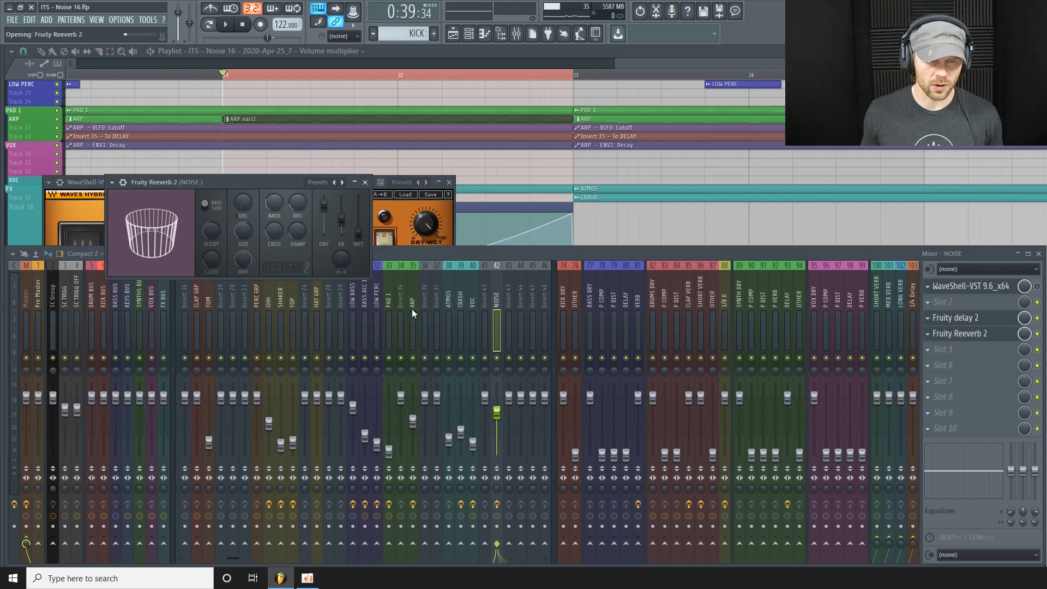
# Move the reverb wet-level automation clip to Track 37 at bar 21 and raise its end point to about 61%
pyautogui.click(639, 63)
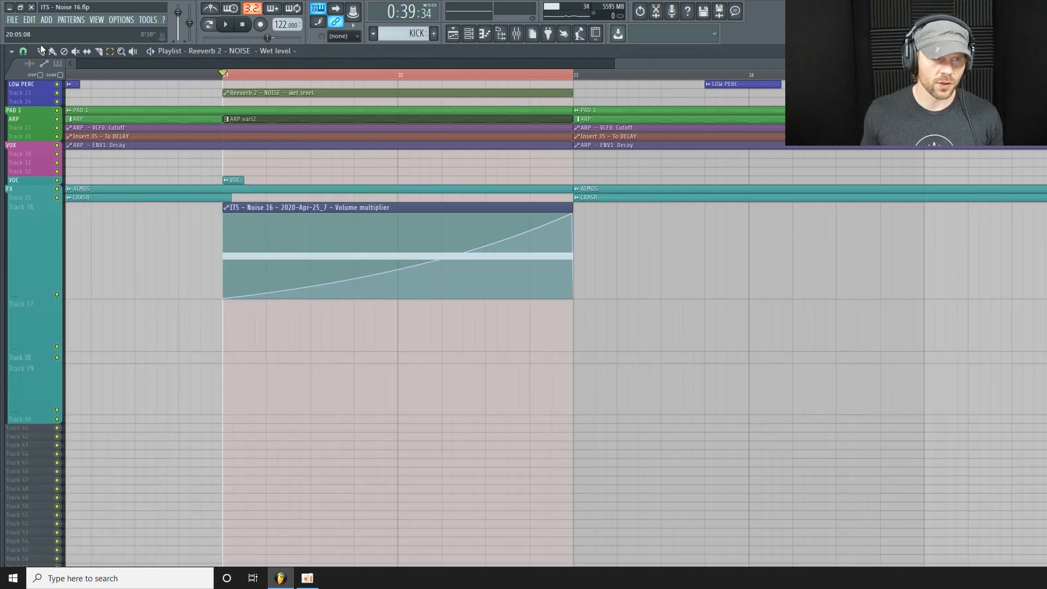
pyautogui.moveTo(312, 93); pyautogui.dragTo(320, 332)
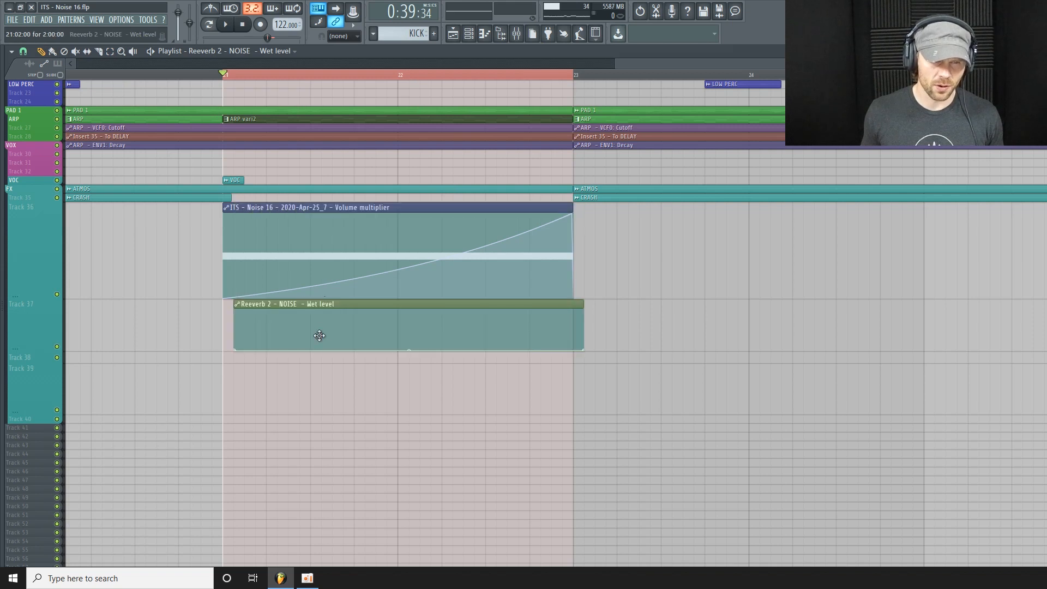
pyautogui.moveTo(576, 352); pyautogui.dragTo(576, 327)
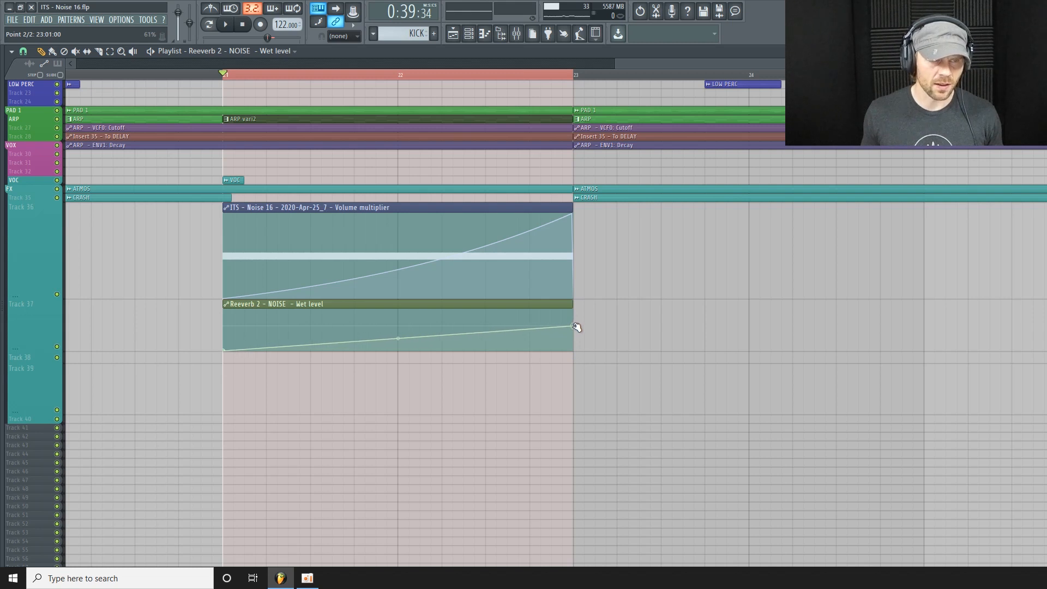
# Enlarge Track 37 to bend the wet-level automation into a slight upward curve, then reduce the track's height again
pyautogui.moveTo(38, 345); pyautogui.dragTo(148, 392)
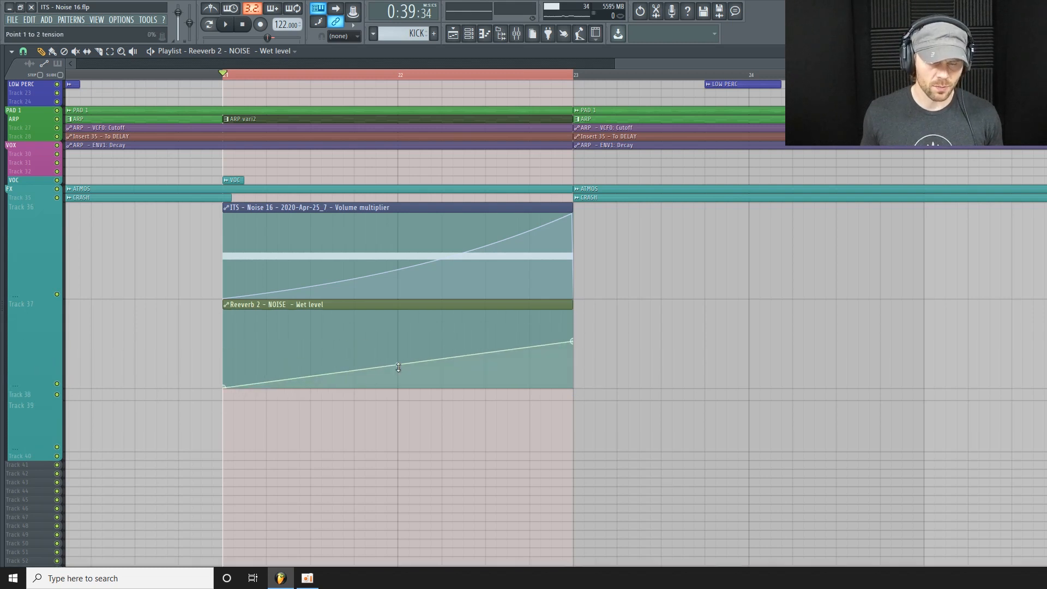
pyautogui.moveTo(398, 364); pyautogui.dragTo(397, 367)
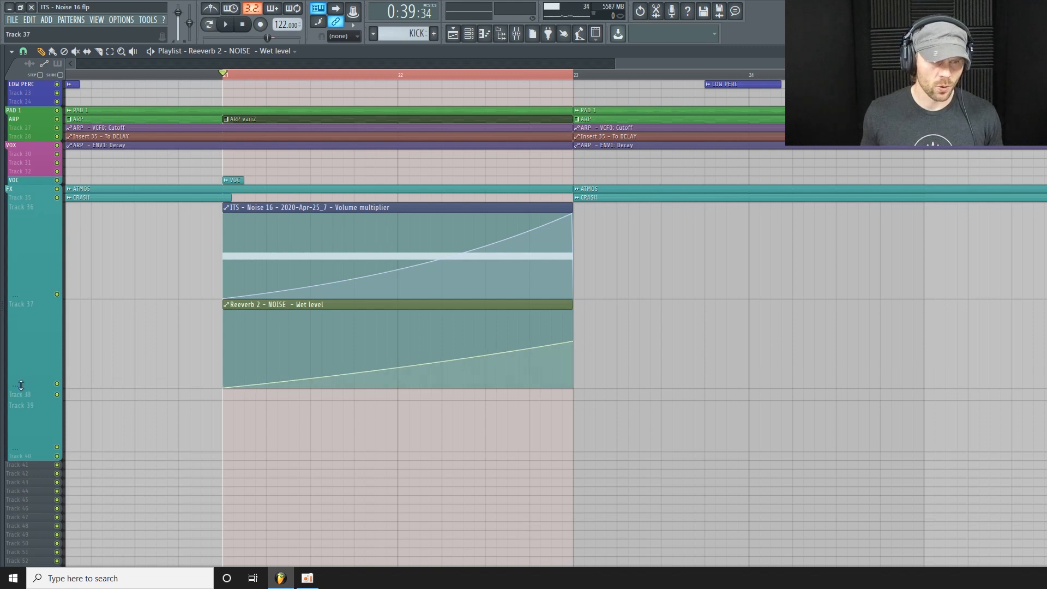
pyautogui.moveTo(21, 385); pyautogui.dragTo(21, 349)
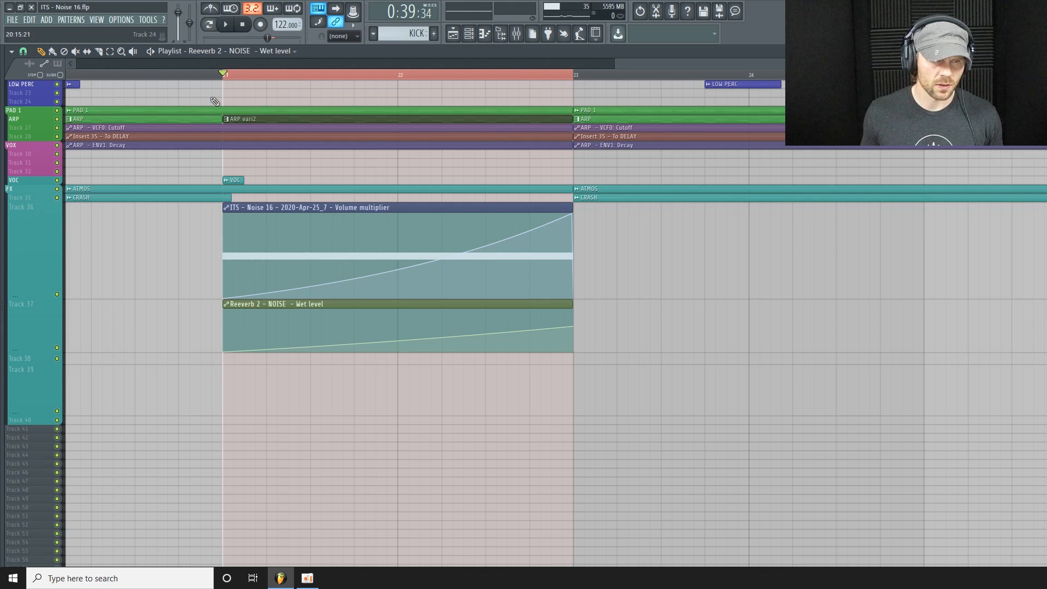
# Clear the playlist time selection and audition the soloed NOISE mixer track from bar 21
pyautogui.click(226, 78)
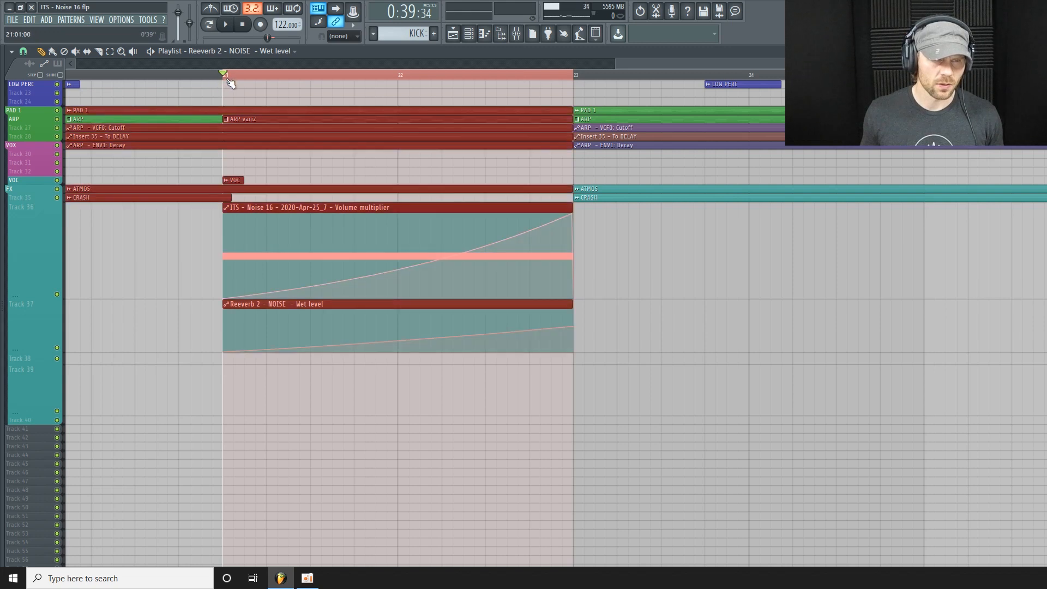
pyautogui.click(227, 78)
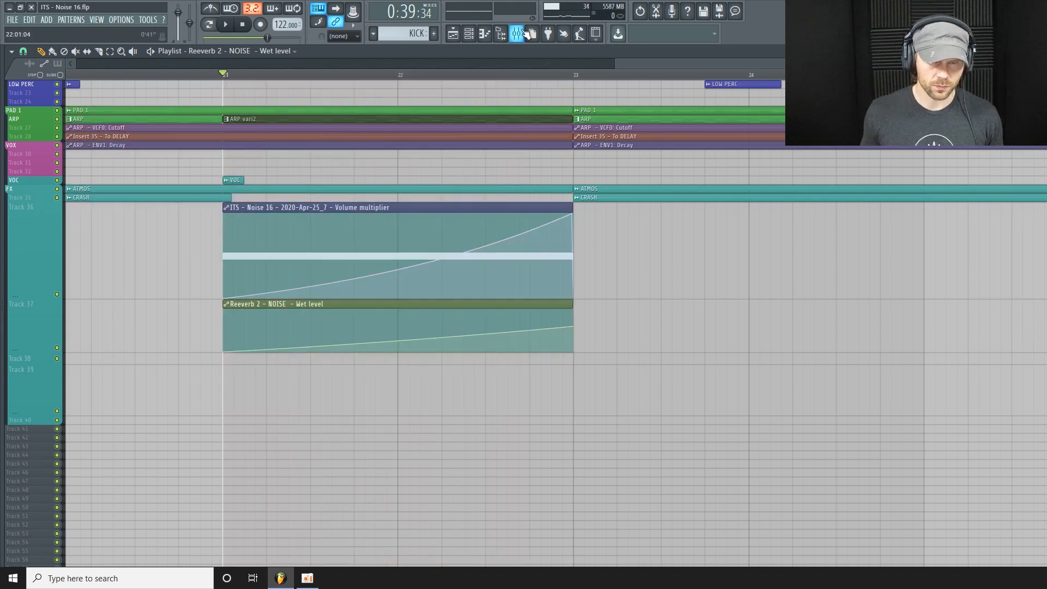
pyautogui.click(522, 33)
pyautogui.rightClick(497, 359)
pyautogui.press('space')
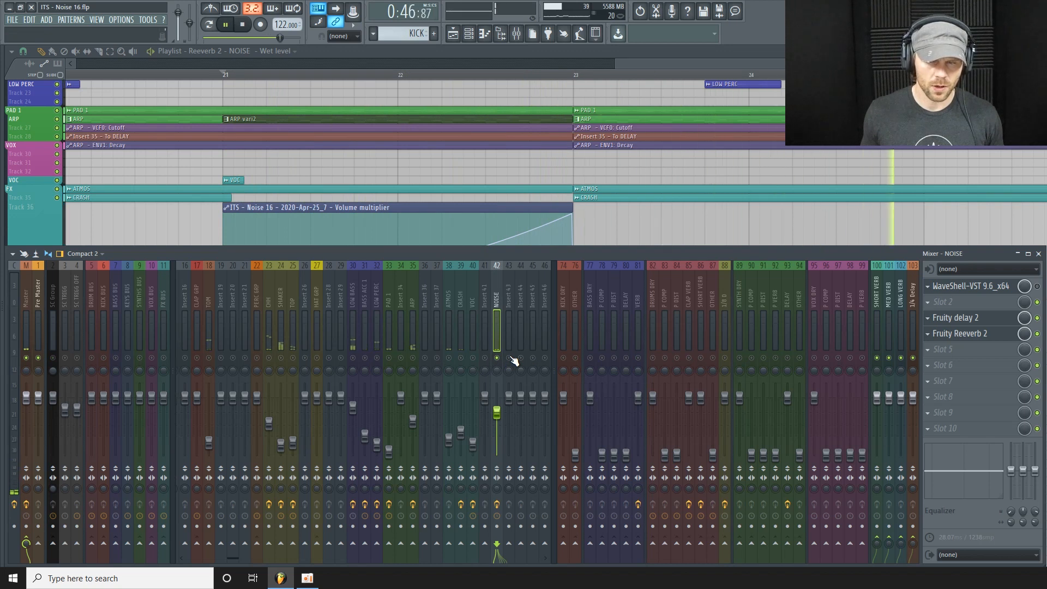
pyautogui.press('space')
# Add Fruity Parametric EQ 2 to slot 2 of the NOISE track and cut the low frequencies with band 1 while auditioning
pyautogui.click(946, 302)
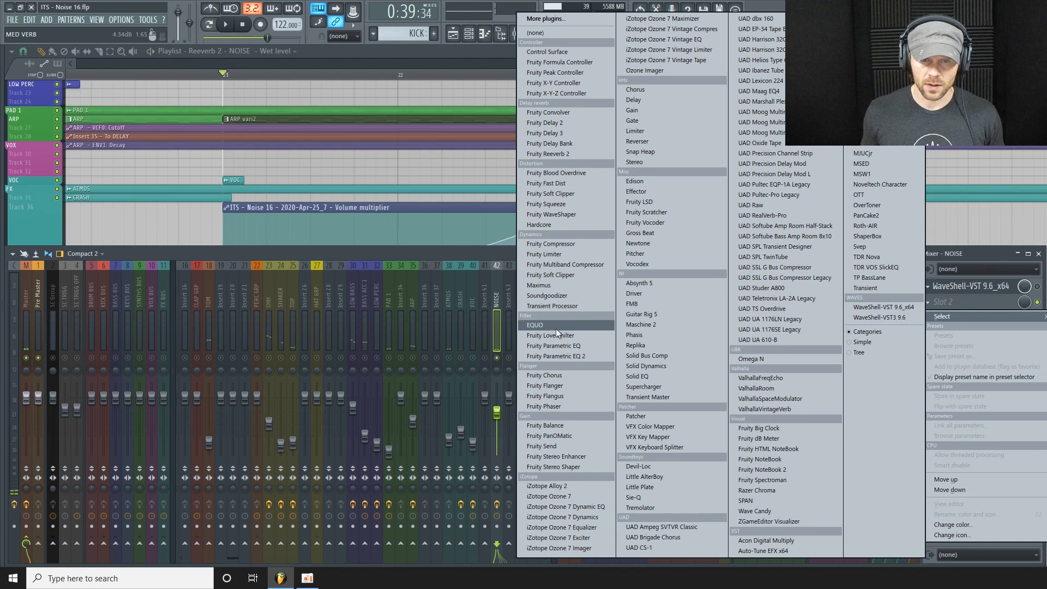
pyautogui.click(588, 360)
pyautogui.moveTo(136, 247); pyautogui.dragTo(194, 285)
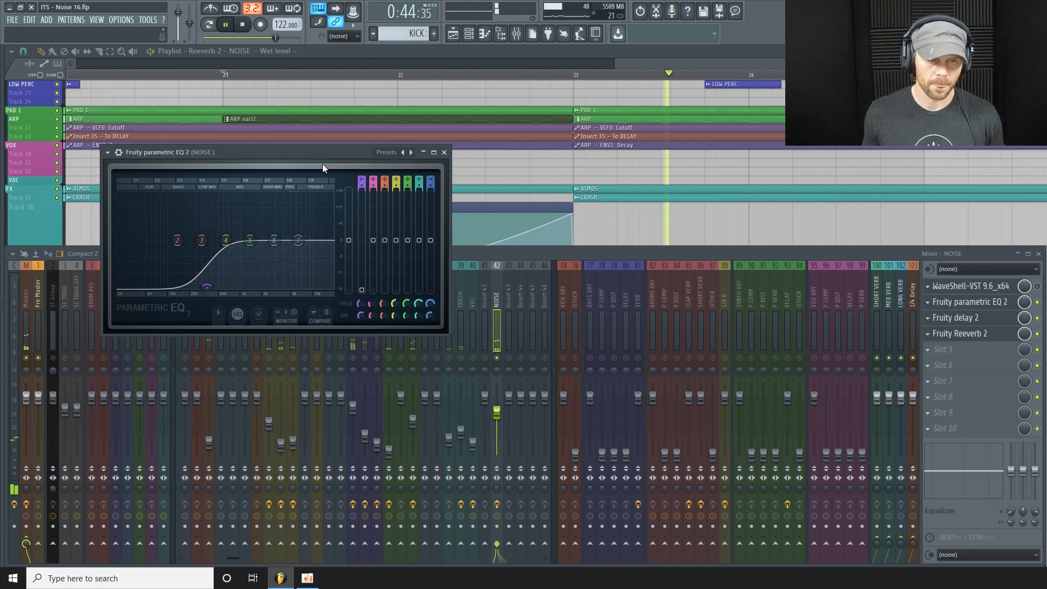
pyautogui.press('space')
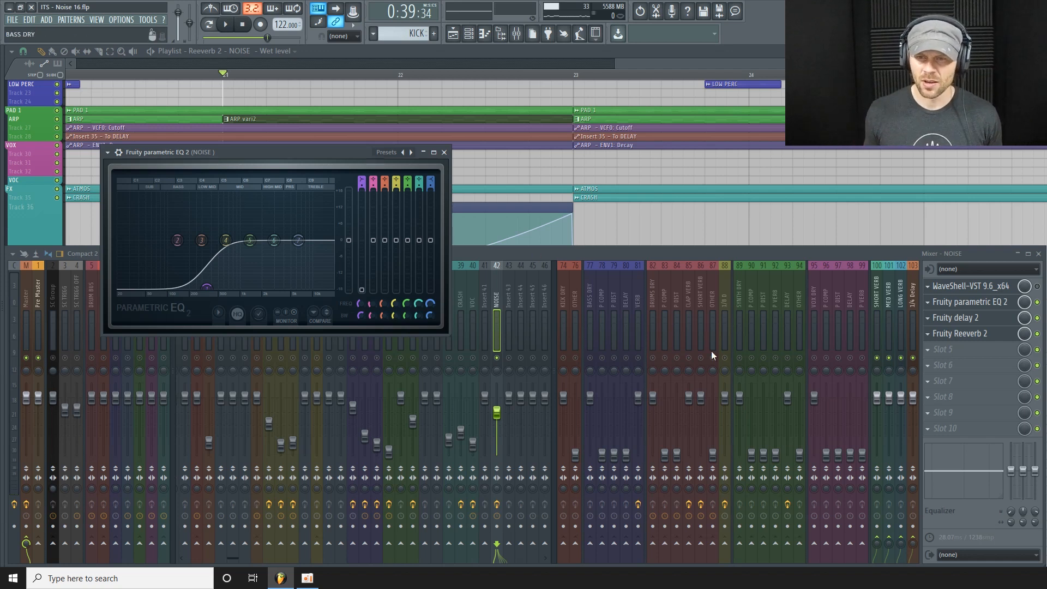
# Add Fruity Flanger to slot 5 of the NOISE track and load its DistoChorus preset
pyautogui.click(969, 350)
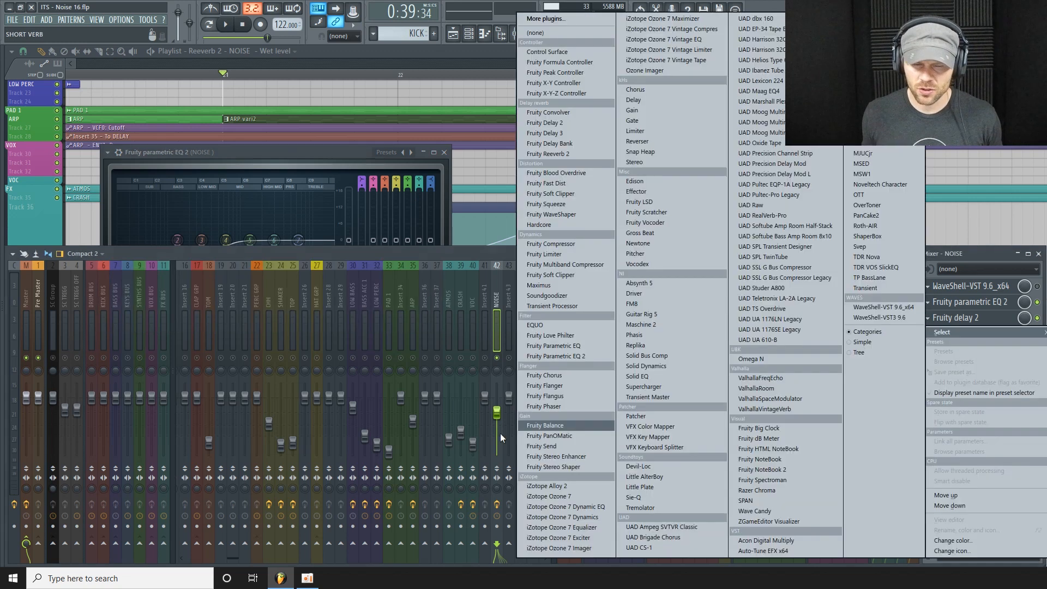
pyautogui.click(574, 387)
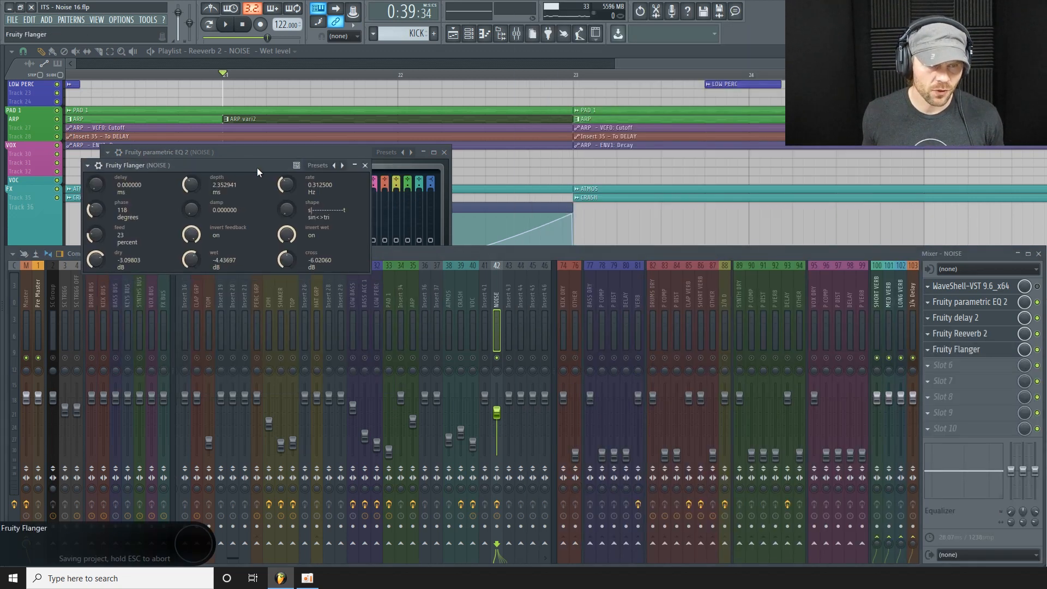
pyautogui.click(323, 166)
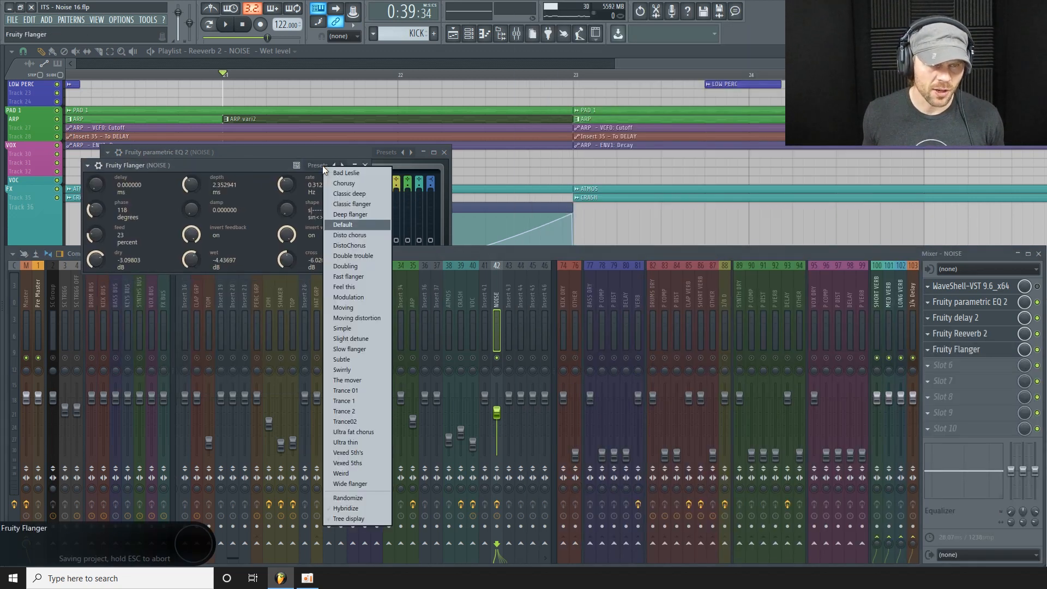
pyautogui.click(368, 246)
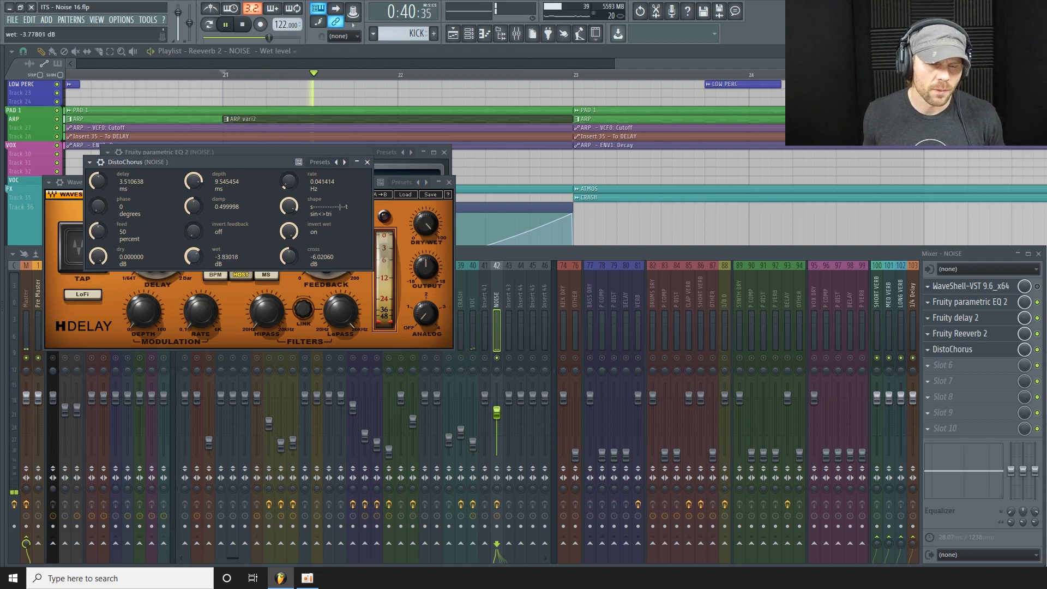
# Lower the DistoChorus wet level to about -9 dB and audition the soloed noise while toggling the effect
pyautogui.moveTo(193, 256); pyautogui.dragTo(193, 267)
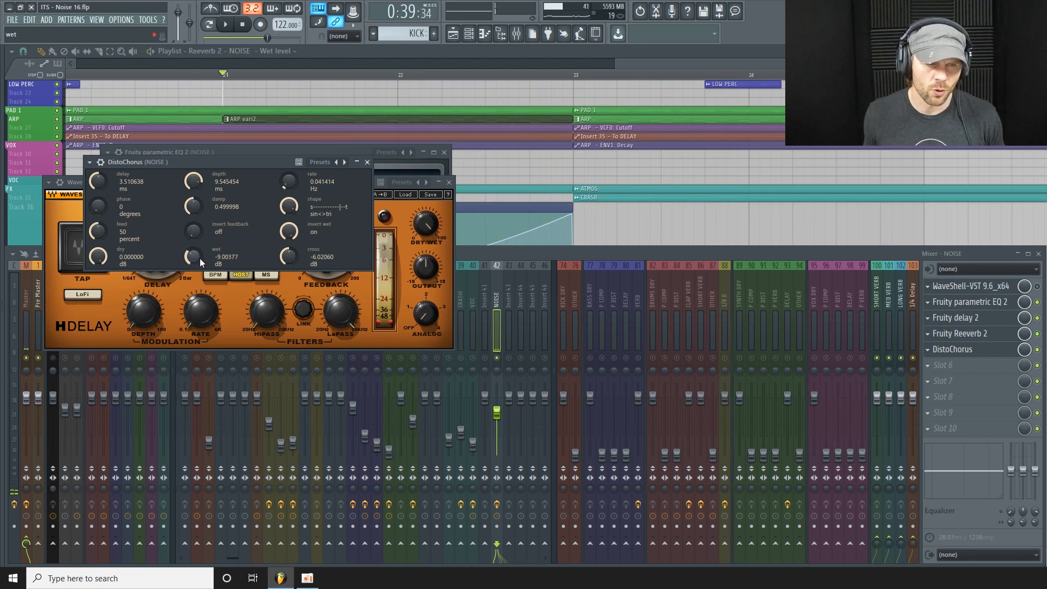
pyautogui.press('space')
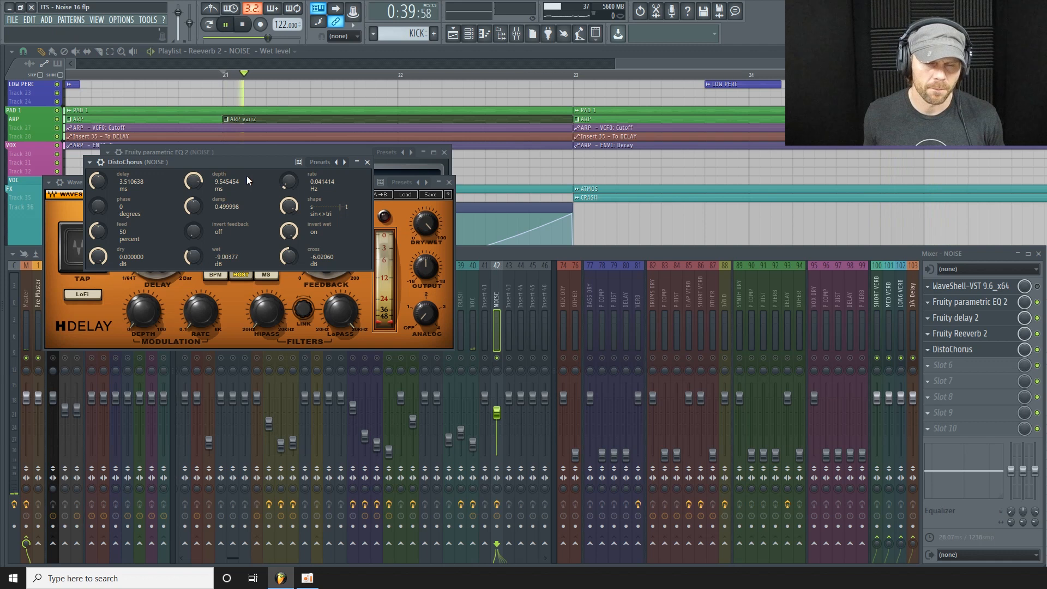
pyautogui.click(1037, 349)
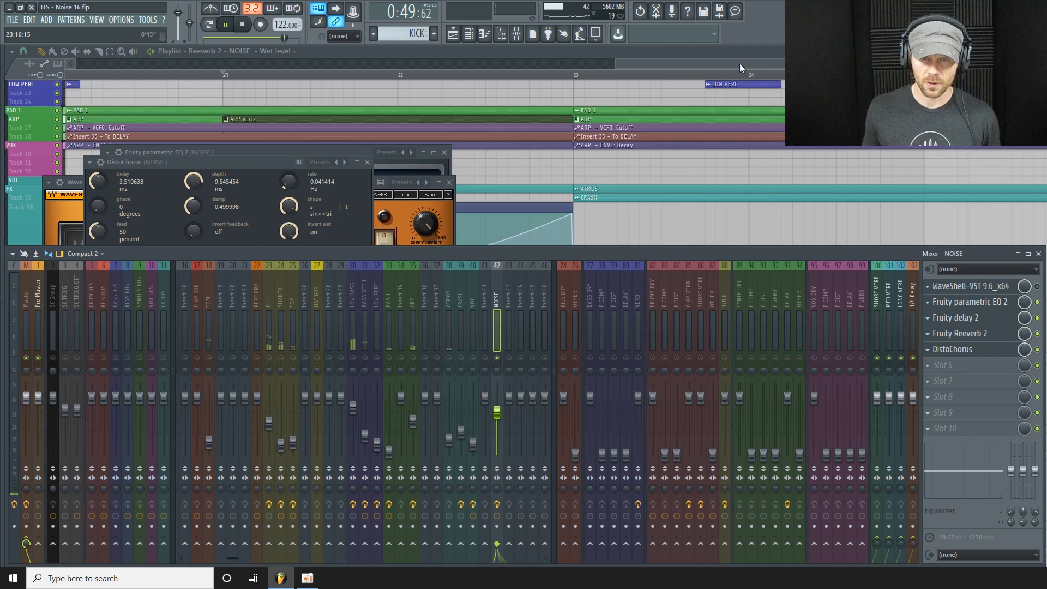
# Close the effect windows, stop playback, set the playback start to bar 19 and reduce Track 36's height
pyautogui.press('F12')
pyautogui.moveTo(773, 64)
pyautogui.mouseDown()
pyautogui.moveTo(854, 63)
pyautogui.moveTo(783, 64)
pyautogui.mouseUp()
pyautogui.press('space')
pyautogui.moveTo(166, 76); pyautogui.dragTo(165, 80)
pyautogui.moveTo(800, 64); pyautogui.dragTo(898, 64)
pyautogui.moveTo(36, 298); pyautogui.dragTo(36, 274)
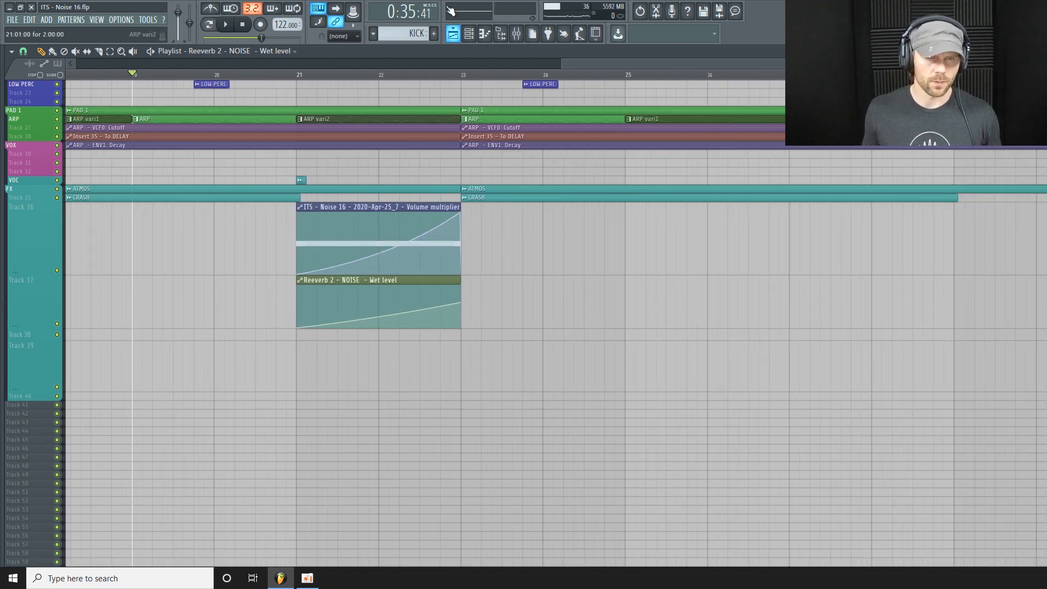
# Unsolo the mixer tracks, play the arrangement from bar 19 and lower the NOISE volume to about -9.4 dB
pyautogui.click(508, 36)
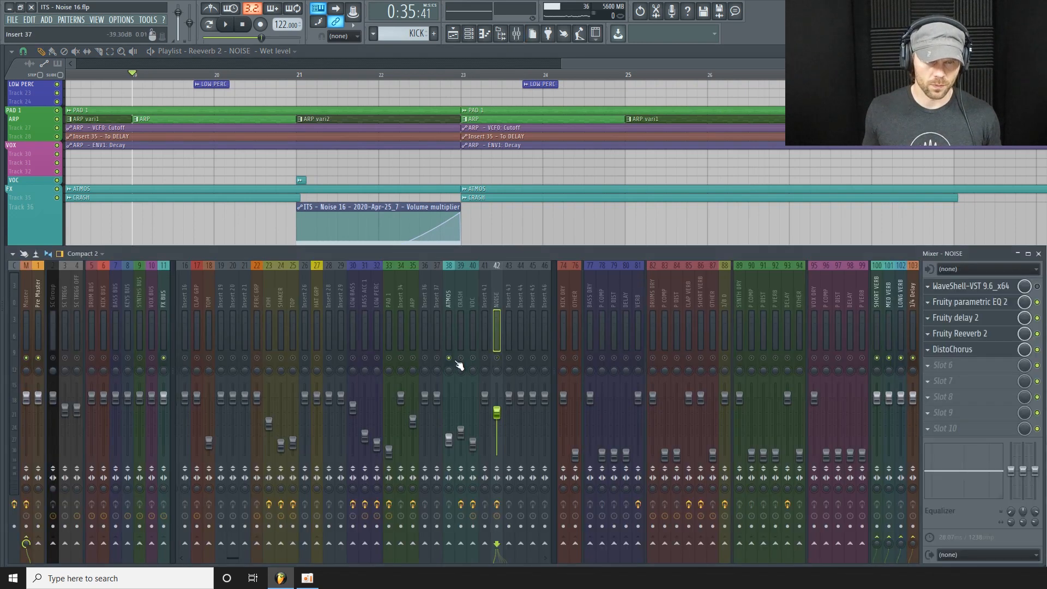
pyautogui.press('space')
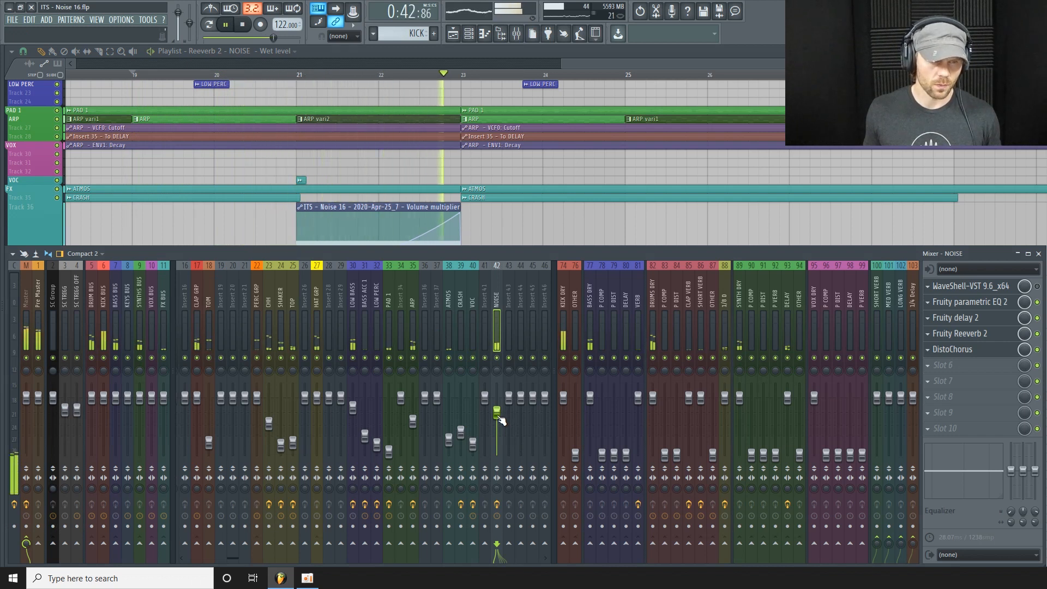
pyautogui.moveTo(499, 417); pyautogui.dragTo(500, 424)
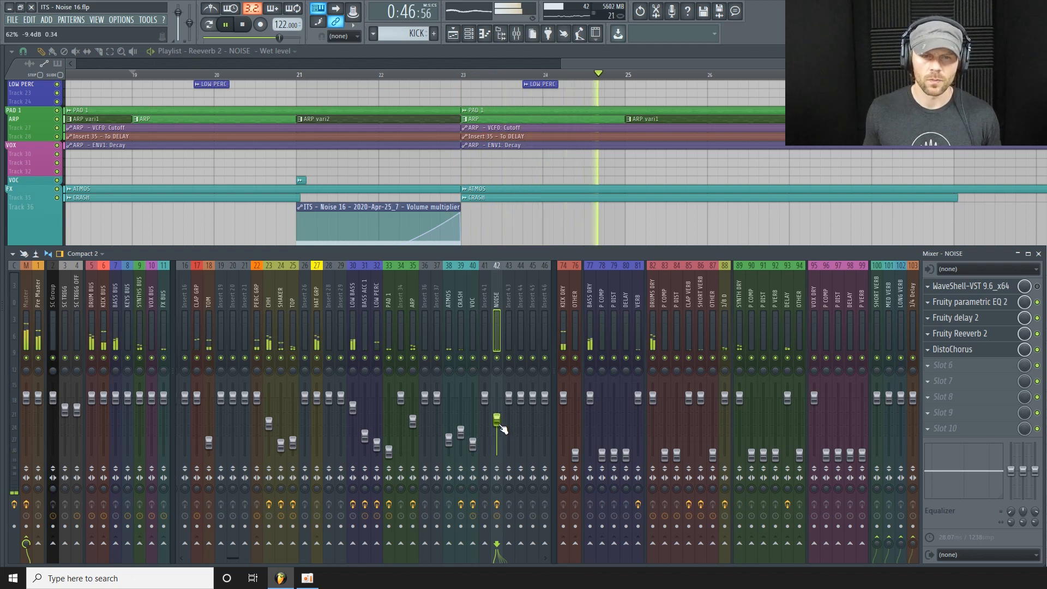
pyautogui.press('space')
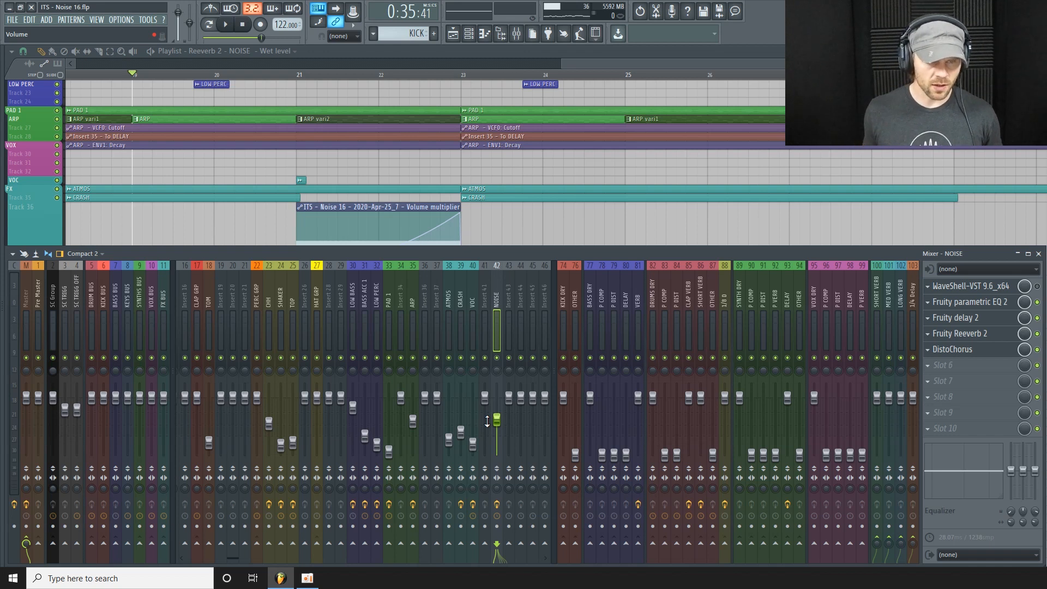
# Replay the arrangement from bar 19 and lower the NOISE track's volume to -10.0 dB
pyautogui.press('space')
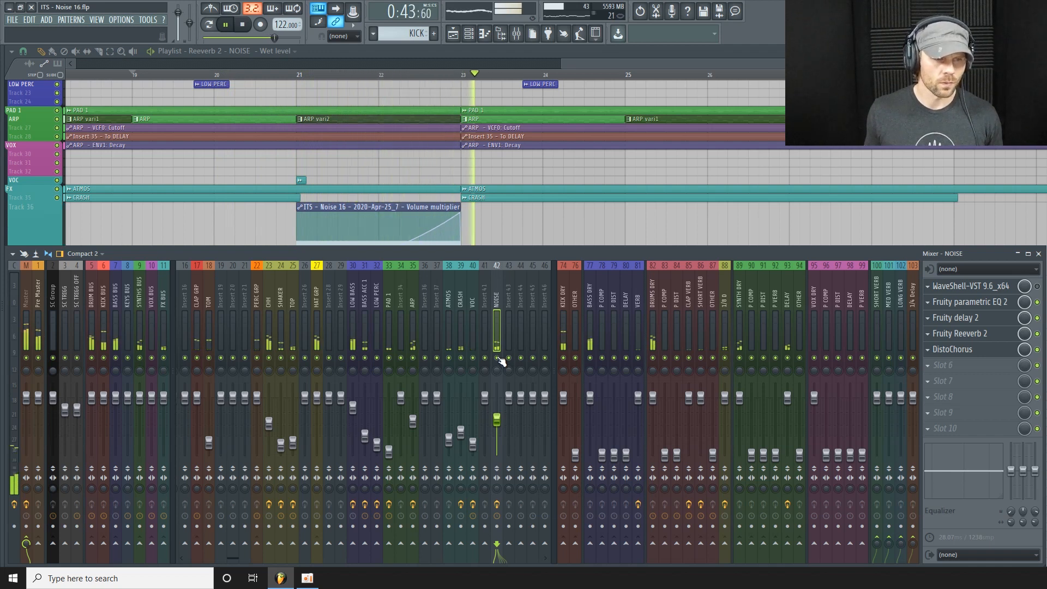
pyautogui.moveTo(498, 425); pyautogui.dragTo(498, 427)
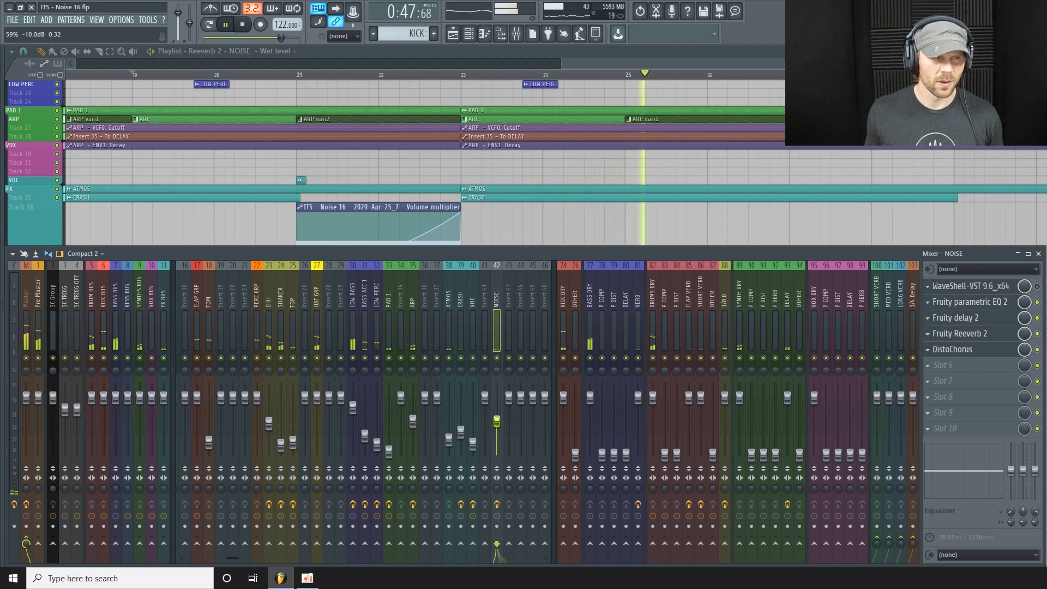
pyautogui.press('space')
# Play the full arrangement from bar 19 again to check how the noise sweep sits in the mix
pyautogui.press('space')
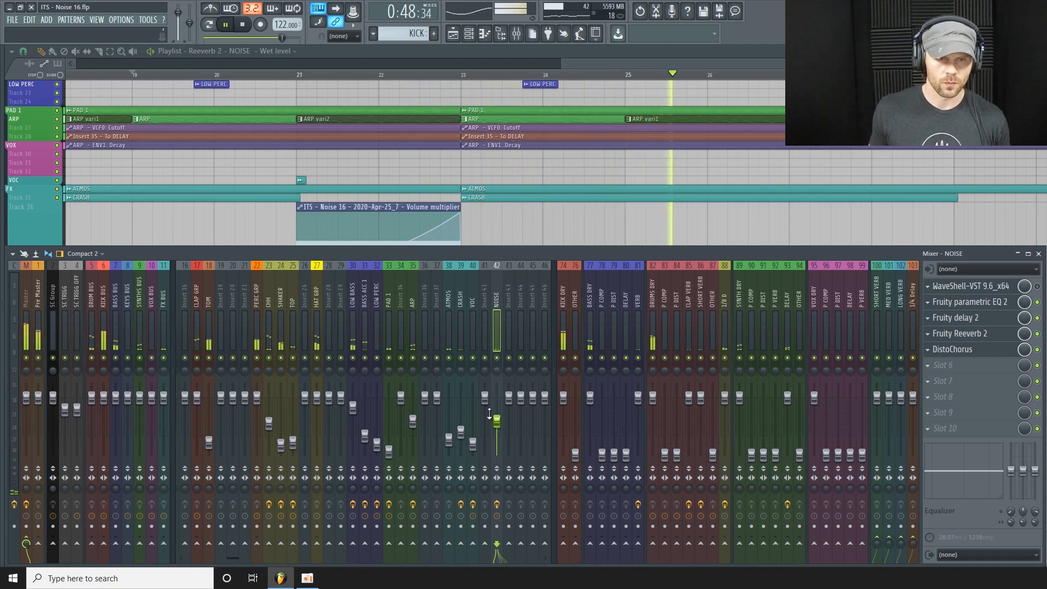
pyautogui.press('space')
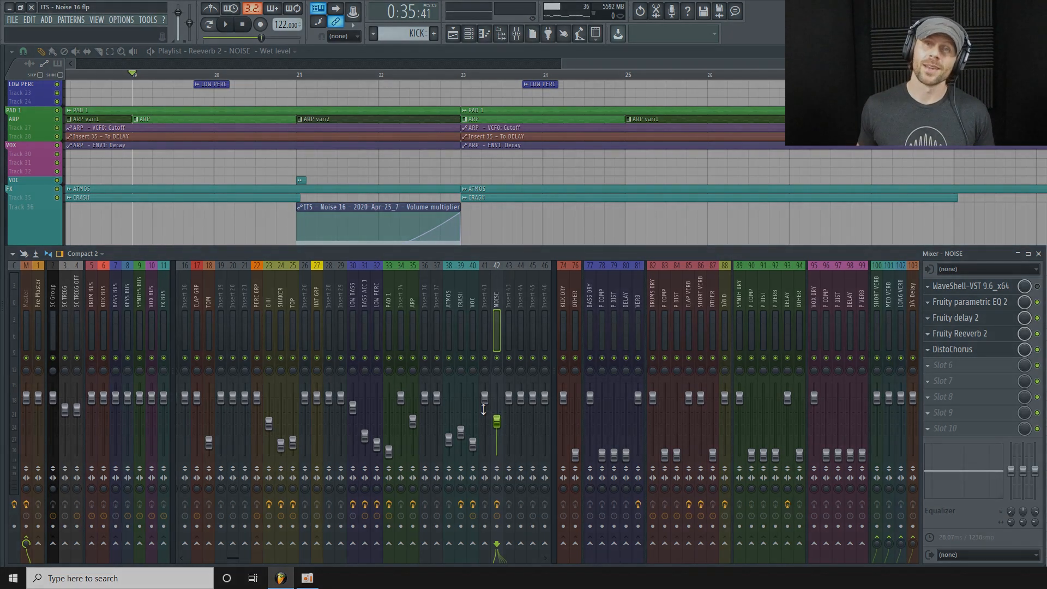
pyautogui.press('space')
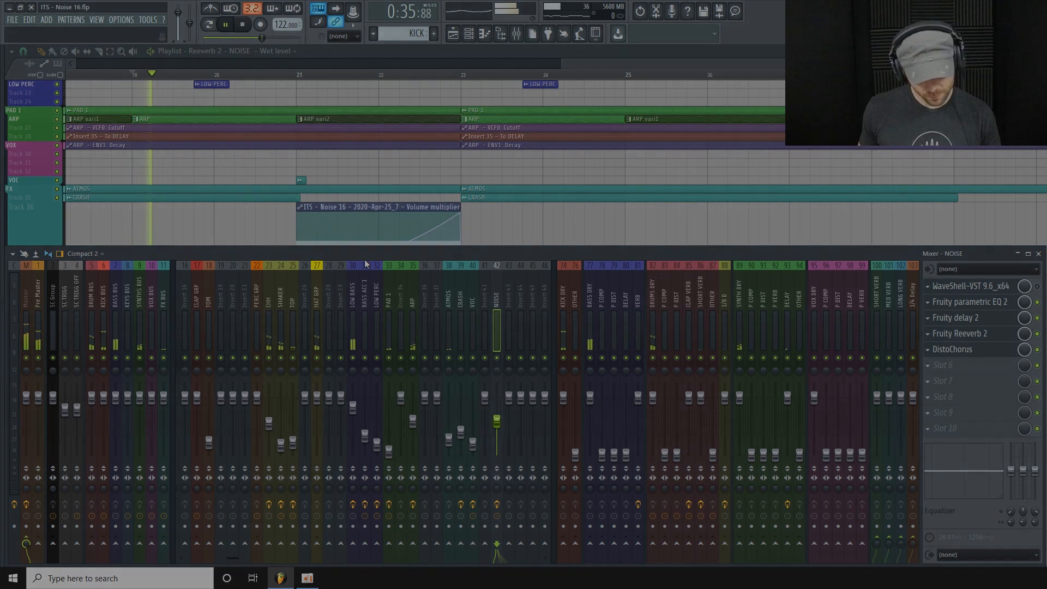